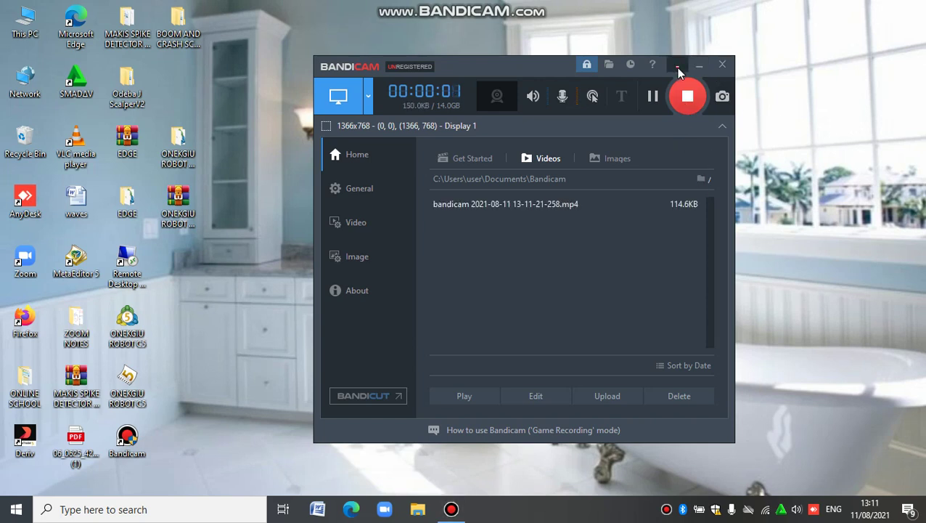
# Step: Minimize the Bandicam recorder window to the system tray
pyautogui.click(677, 65)
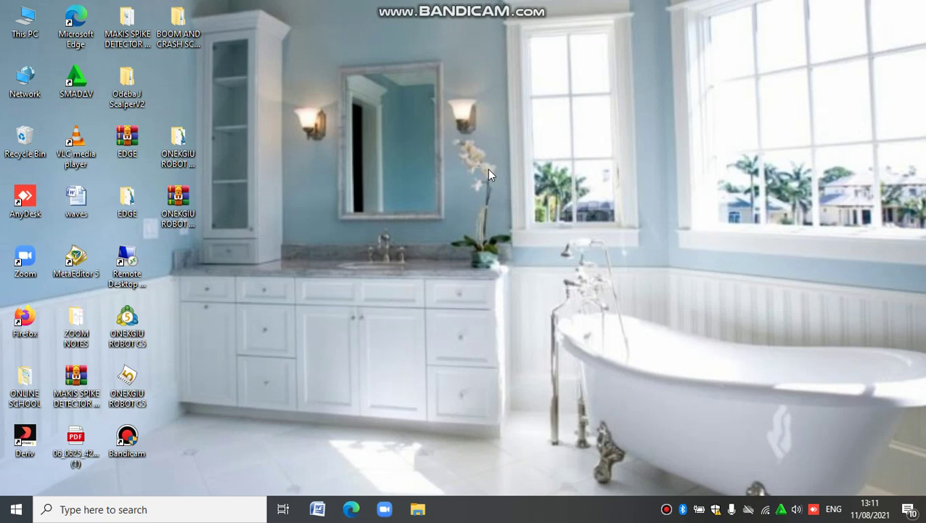
# Step: Launch Microsoft Edge to Gmail and pause the Bandicam recording
pyautogui.click(351, 509)
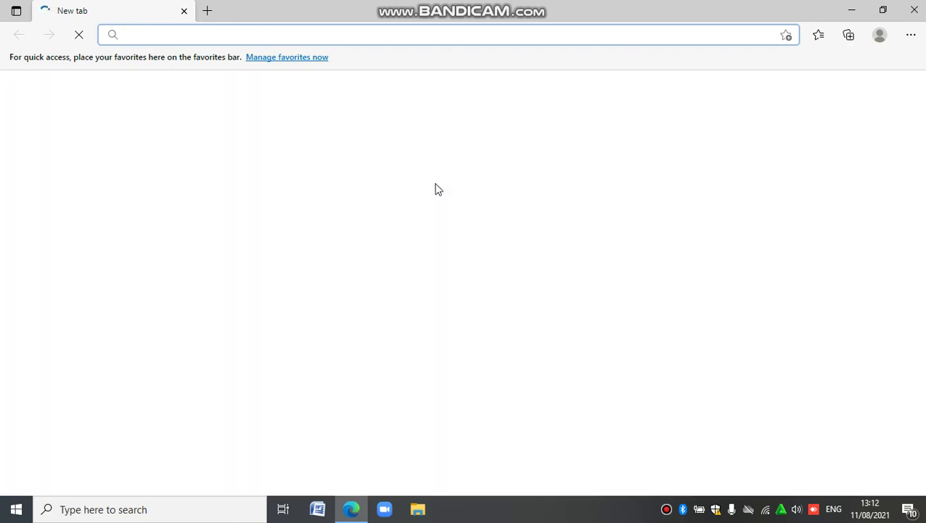
pyautogui.click(666, 508)
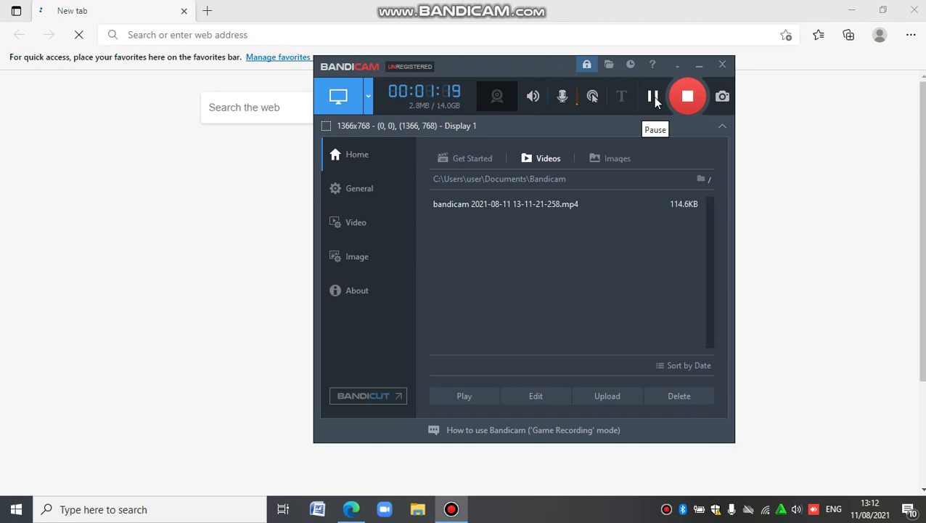
pyautogui.click(654, 96)
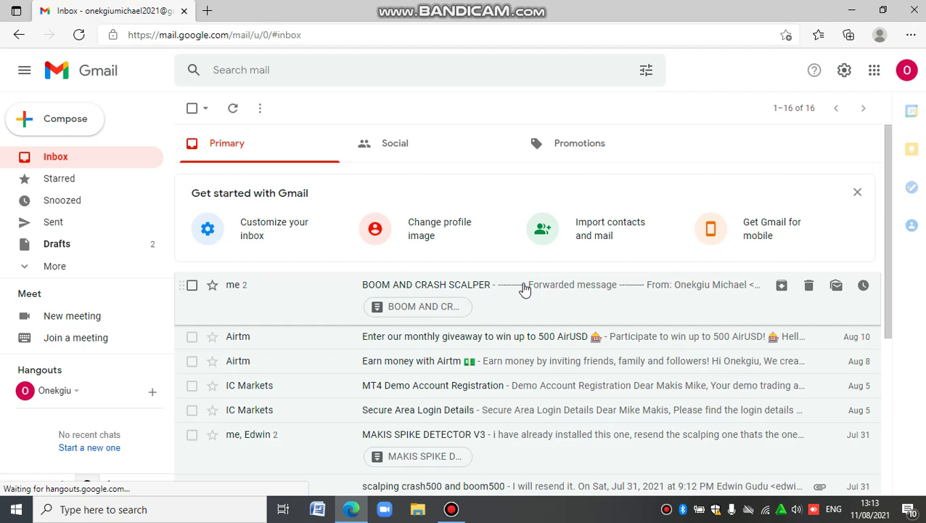
# Step: Open the forwarded BOOM AND CRASH SCALPER email and download its zip attachment
pyautogui.click(522, 287)
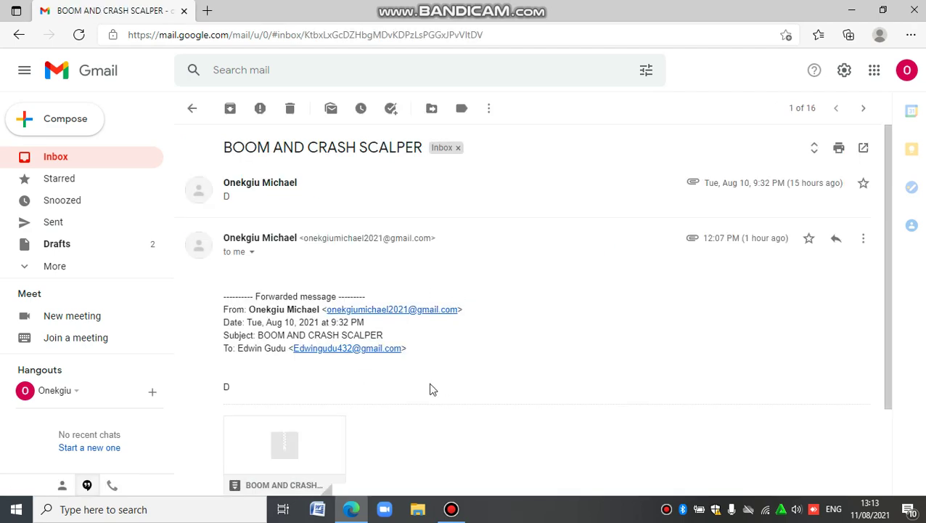
pyautogui.scroll(-3, 429, 387)
pyautogui.moveTo(277, 341)
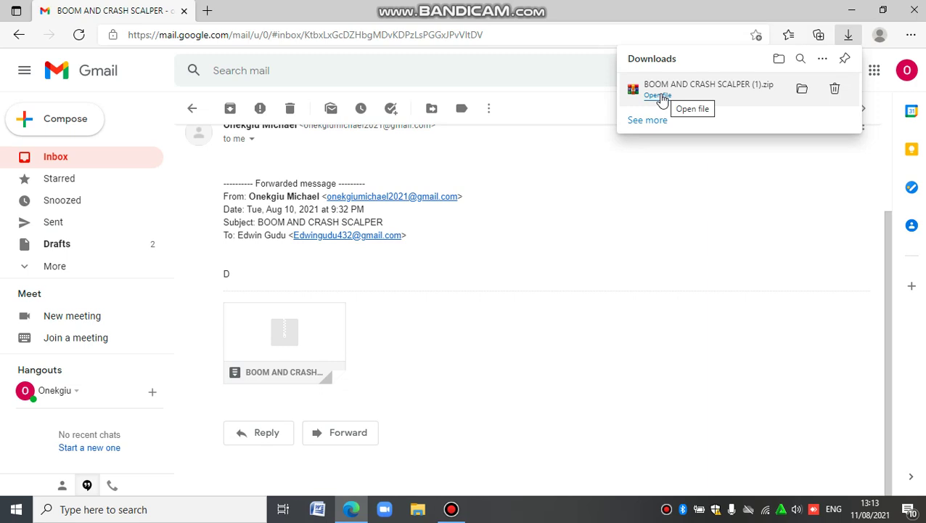
# Step: Open File Explorer on the Downloads folder showing the BOOM AND CRASH SCALPER zips
pyautogui.click(419, 511)
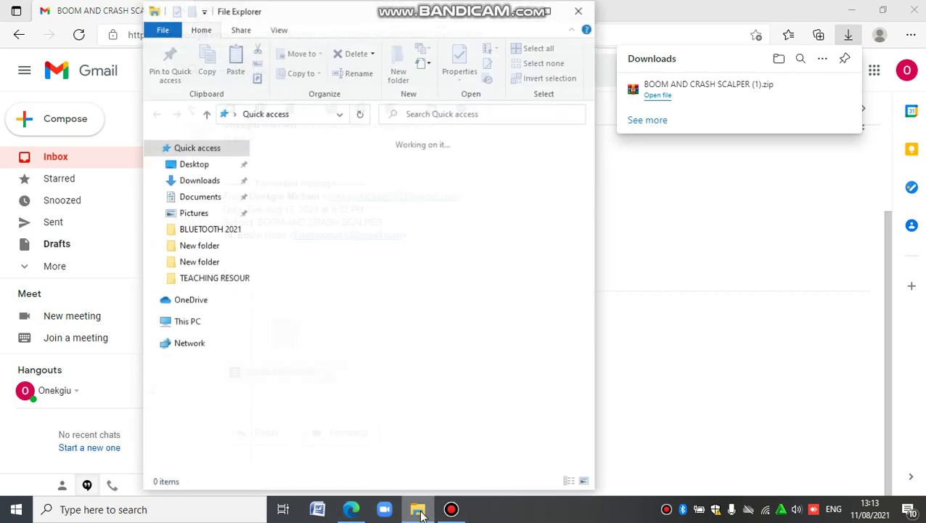
pyautogui.click(206, 183)
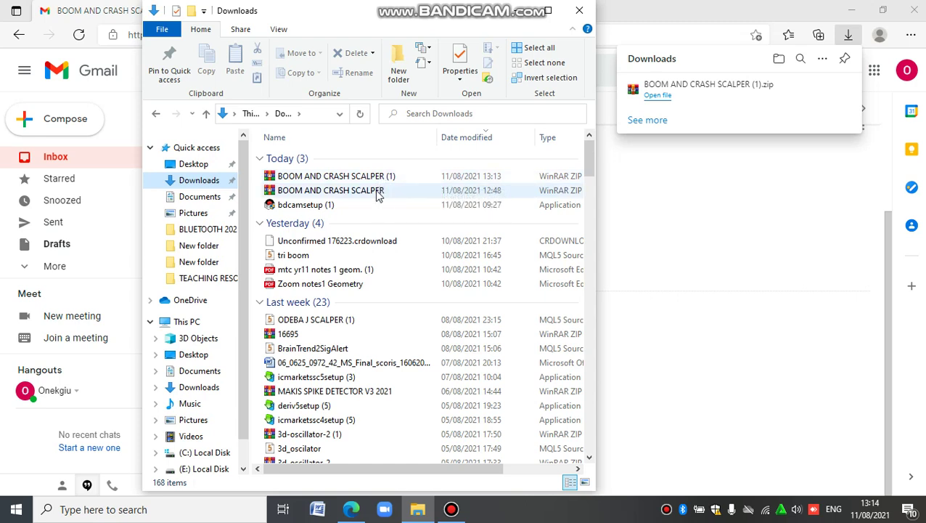
# Step: Open the BOOM AND CRASH SCALPER zip in WinRAR and browse to its INDICATOR folder
pyautogui.doubleClick(377, 190)
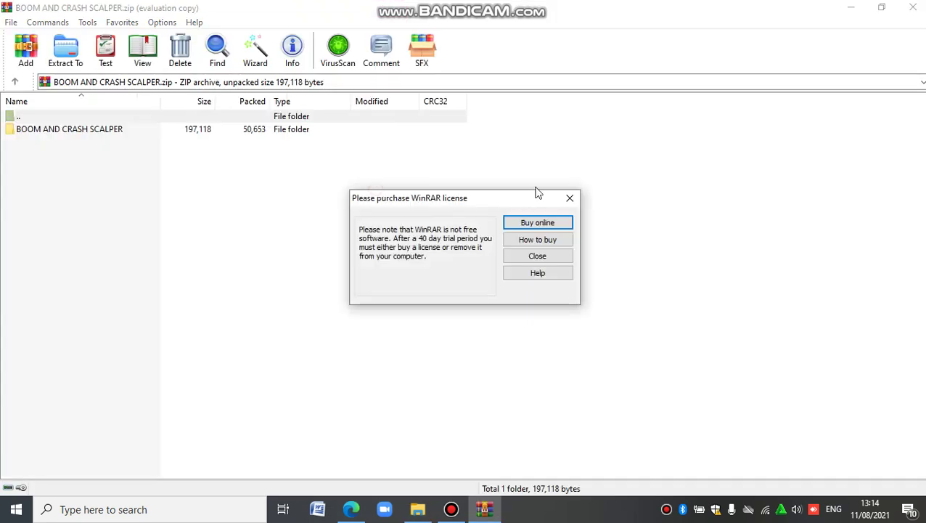
pyautogui.click(571, 198)
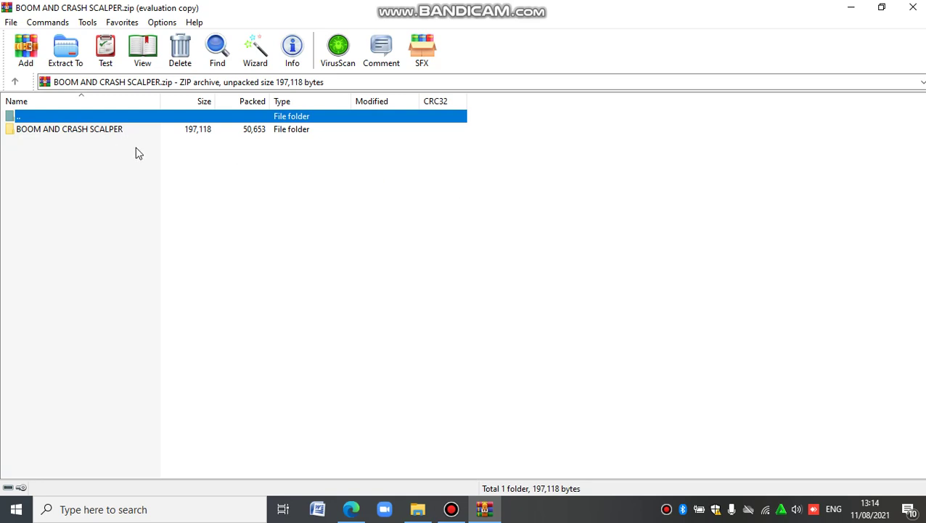
pyautogui.doubleClick(93, 130)
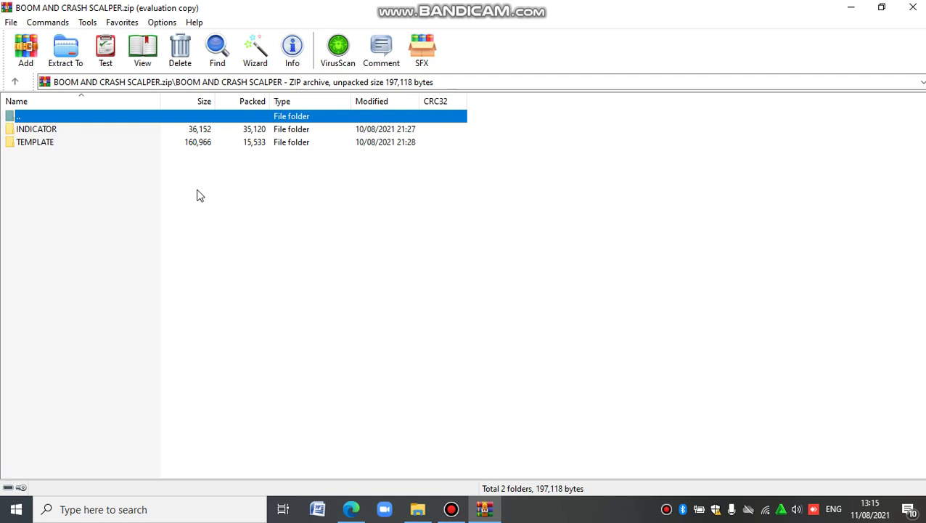
pyautogui.doubleClick(49, 132)
# Step: Copy BOOM AND CRASH M3 CANDLES.ex5 and candle_timer.ex5 to the clipboard
pyautogui.moveTo(73, 173); pyautogui.dragTo(83, 125)
pyautogui.rightClick(116, 128)
pyautogui.click(164, 154)
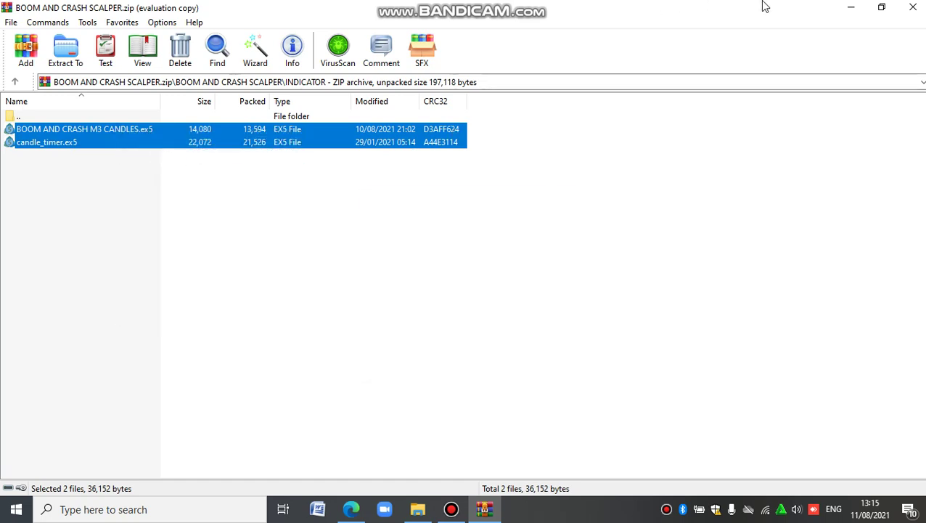
# Step: Minimize the open windows and launch the Deriv MetaTrader 5 terminal
pyautogui.click(849, 9)
pyautogui.click(849, 7)
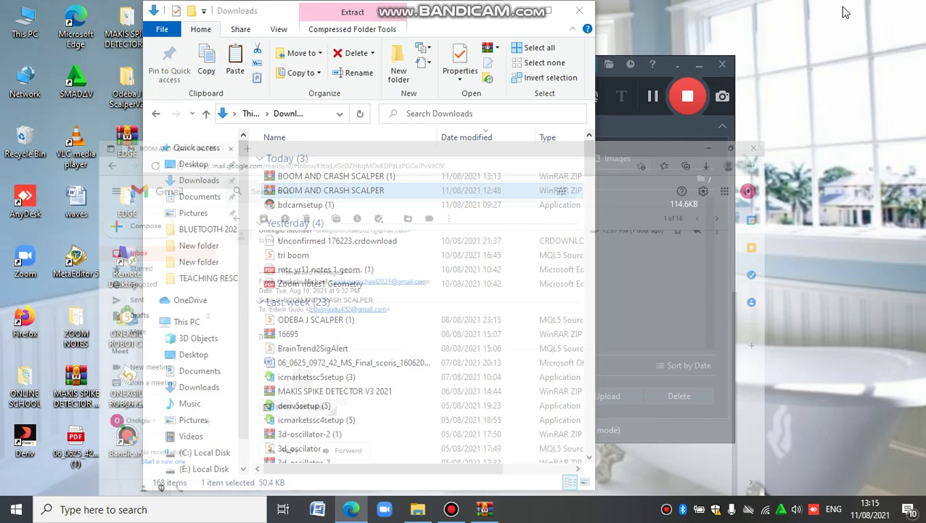
pyautogui.click(517, 11)
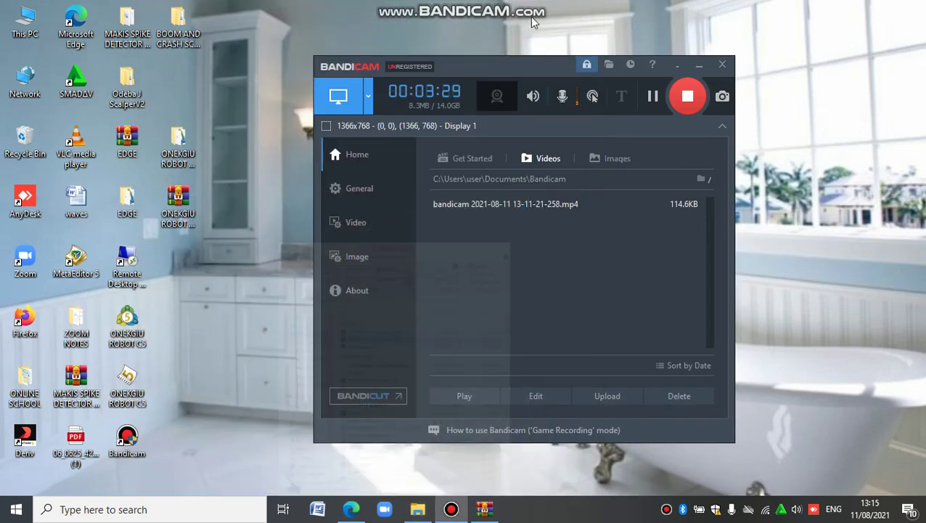
pyautogui.click(674, 66)
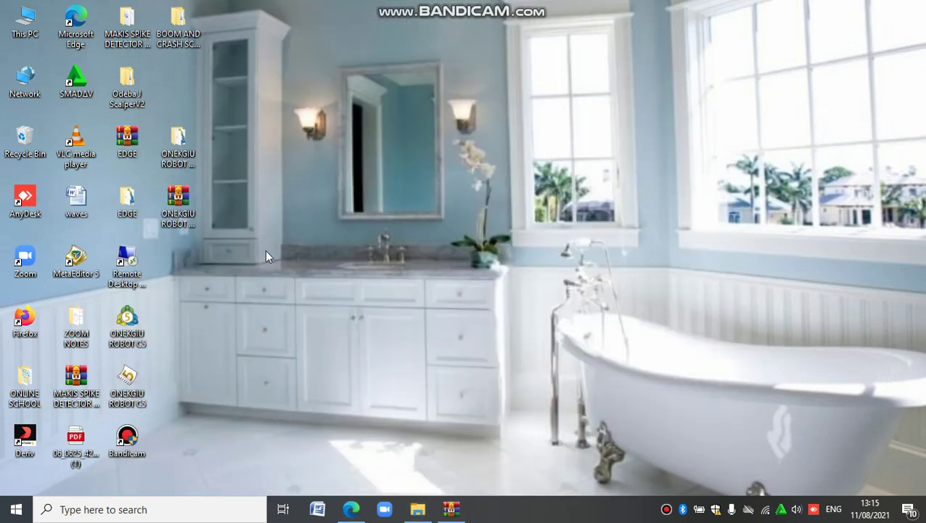
pyautogui.doubleClick(26, 439)
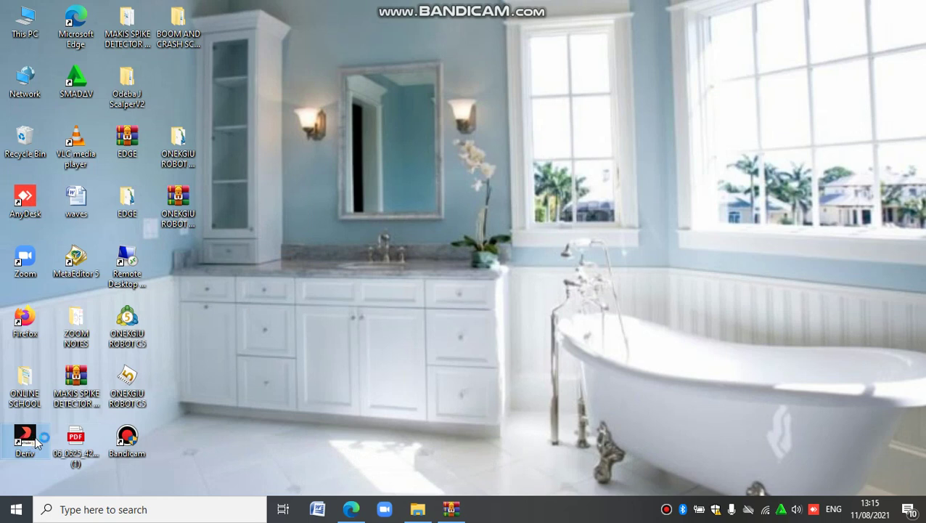
pyautogui.click(666, 510)
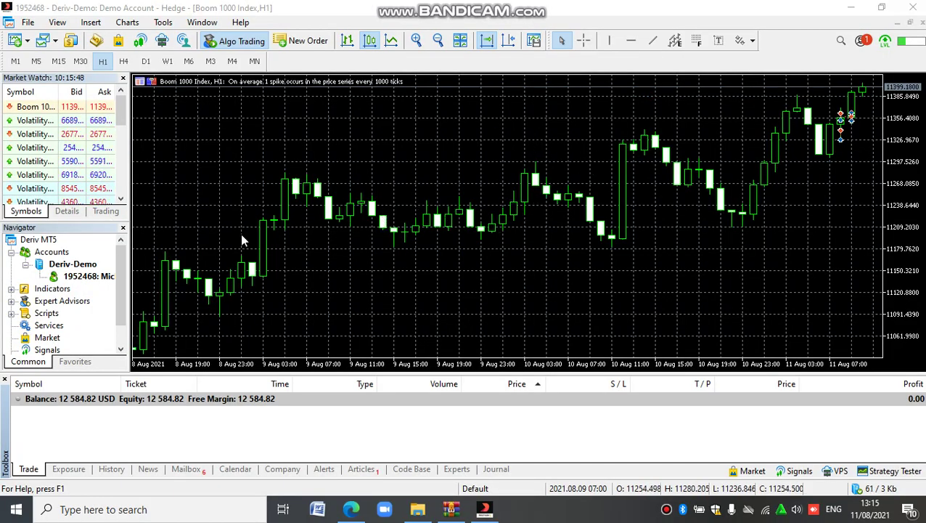
# Step: Open a new Boom 1000 Index chart from Market Watch on the M1 timeframe
pyautogui.scroll(-2, 239, 234)
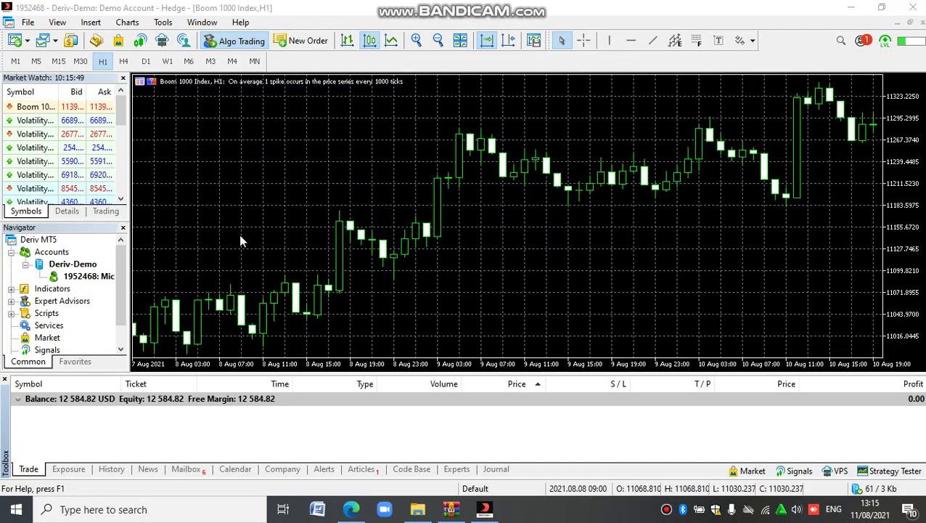
pyautogui.rightClick(45, 109)
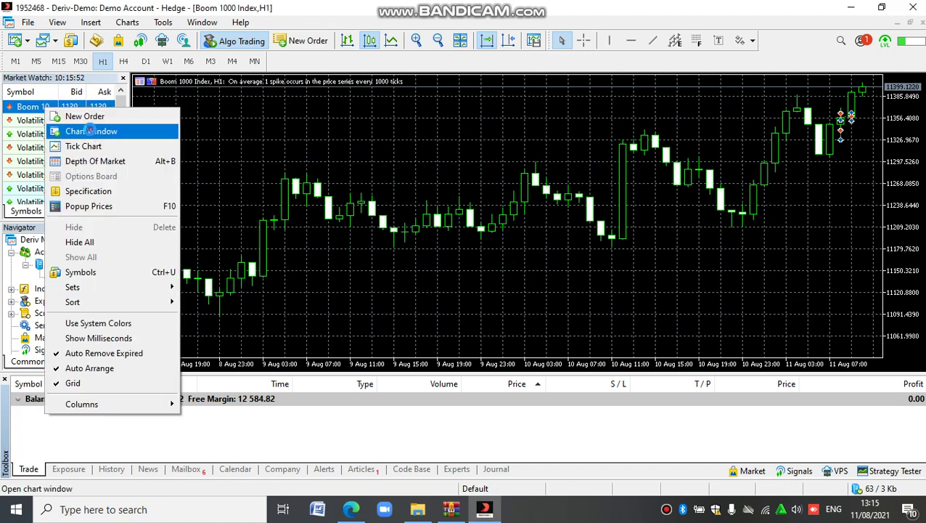
pyautogui.click(90, 130)
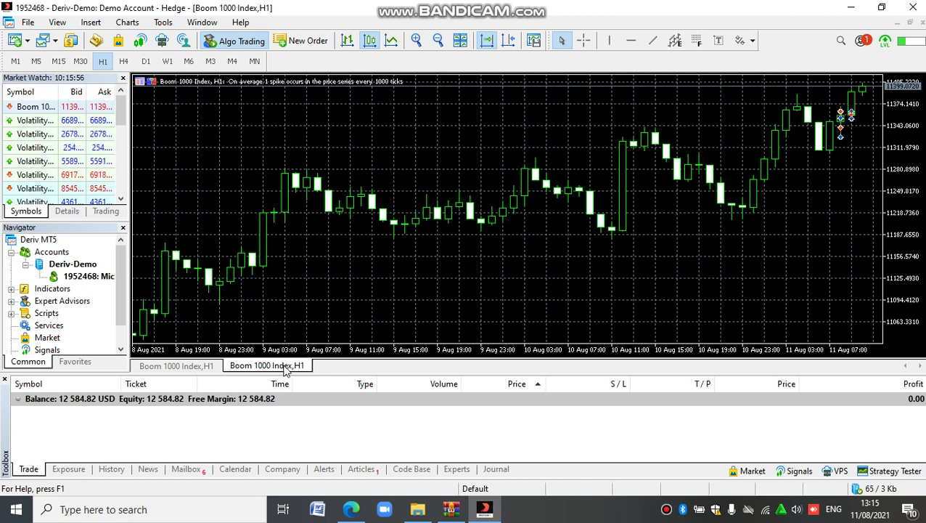
pyautogui.click(15, 61)
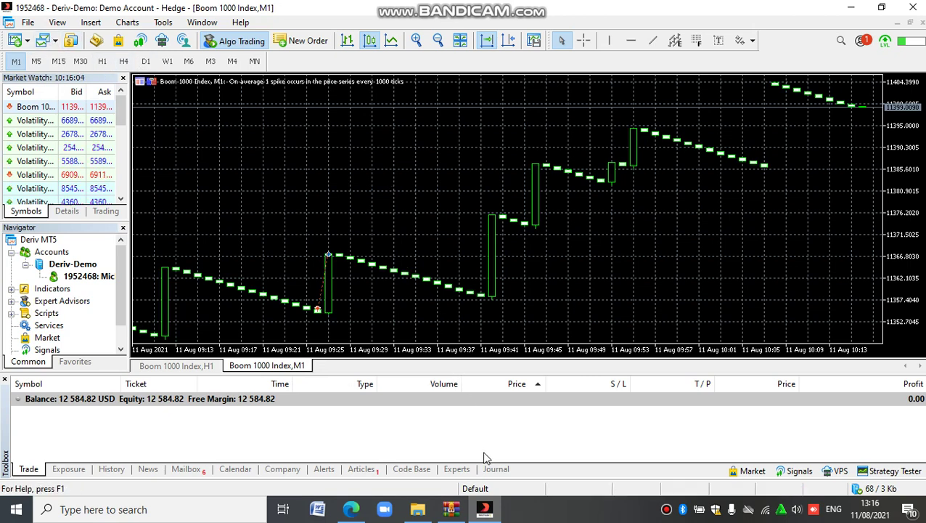
pyautogui.click(29, 23)
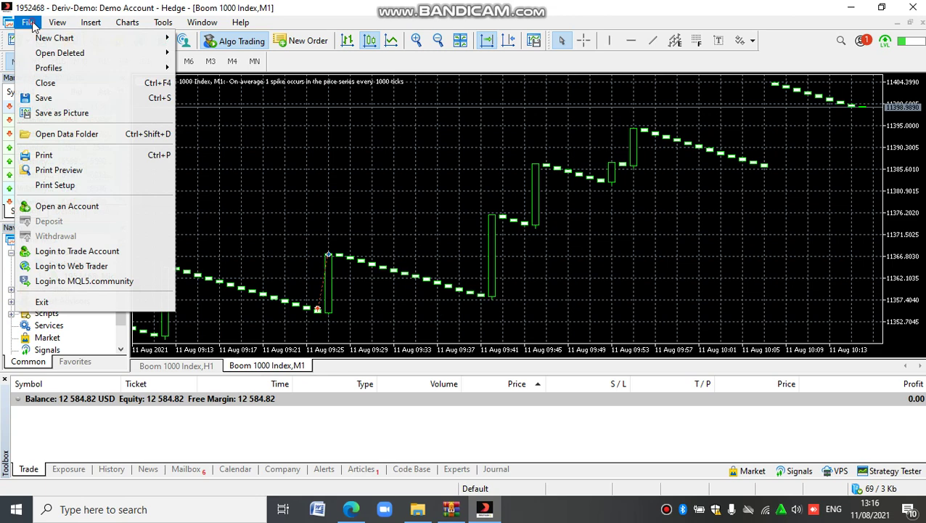
# Step: Open the terminal's data folder and navigate to MQL5 > Indicators
pyautogui.click(60, 140)
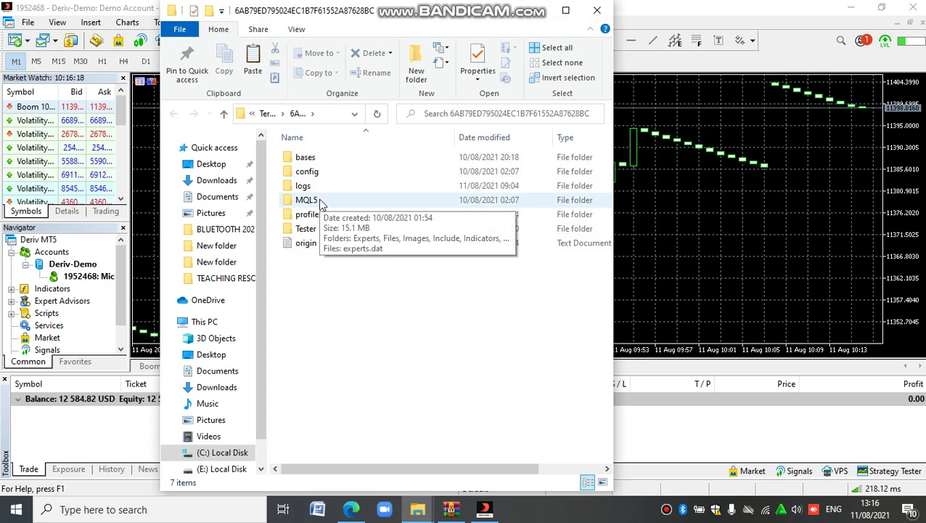
pyautogui.doubleClick(319, 203)
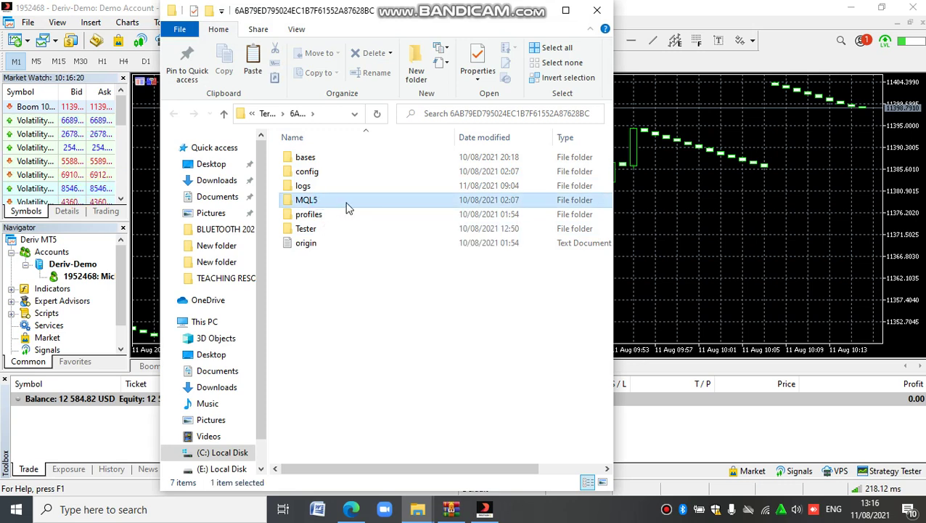
pyautogui.press('F2')
pyautogui.doubleClick(348, 207)
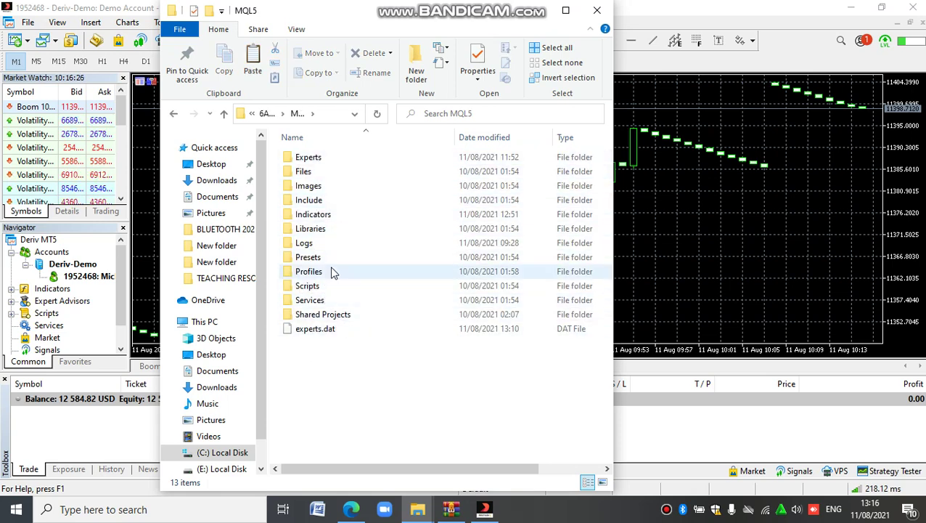
pyautogui.doubleClick(332, 215)
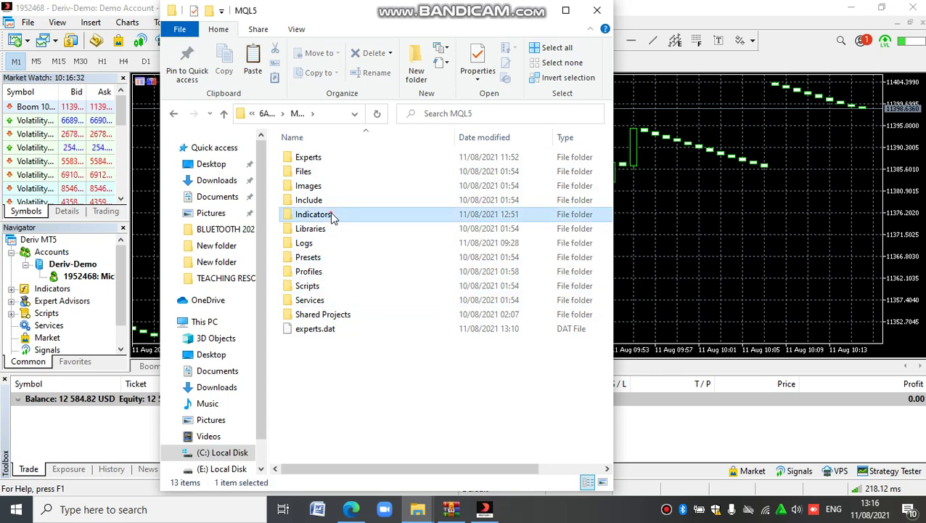
# Step: Paste the two indicator files, replacing the existing copies, and close Explorer
pyautogui.rightClick(356, 244)
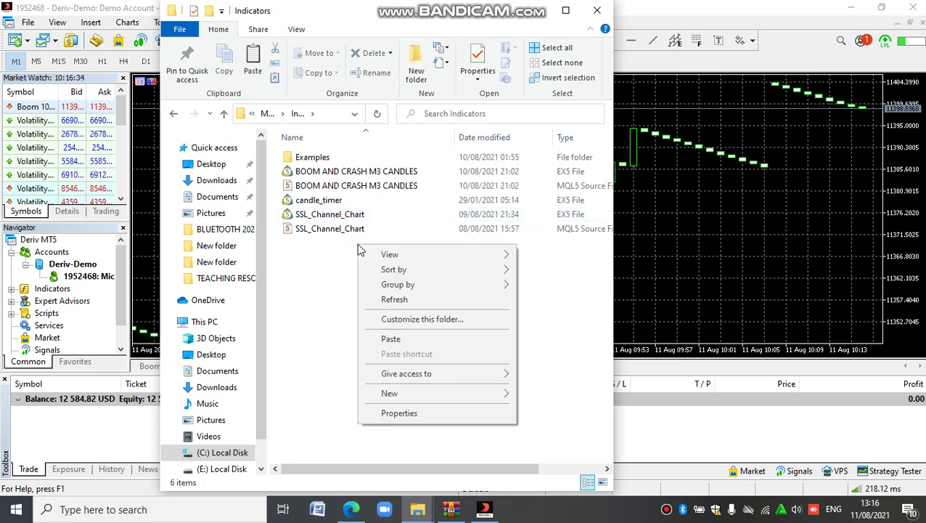
pyautogui.click(386, 338)
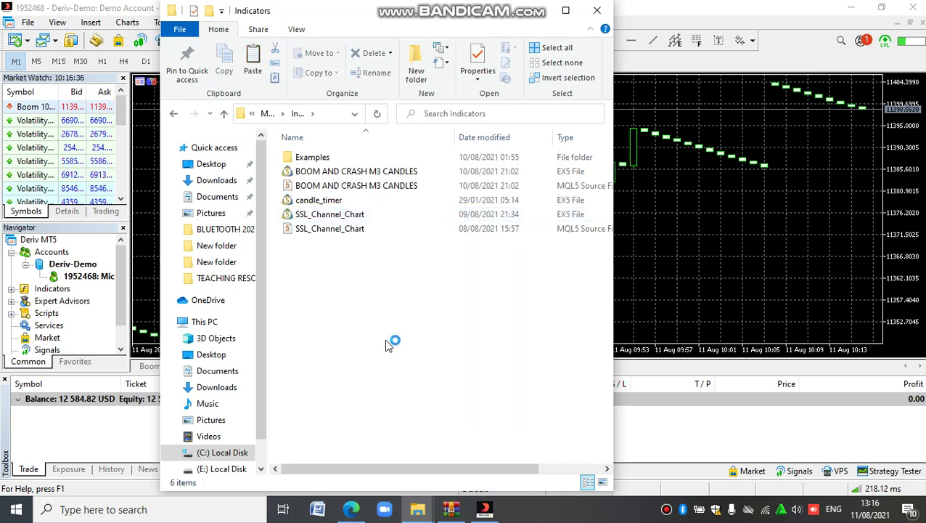
pyautogui.click(455, 147)
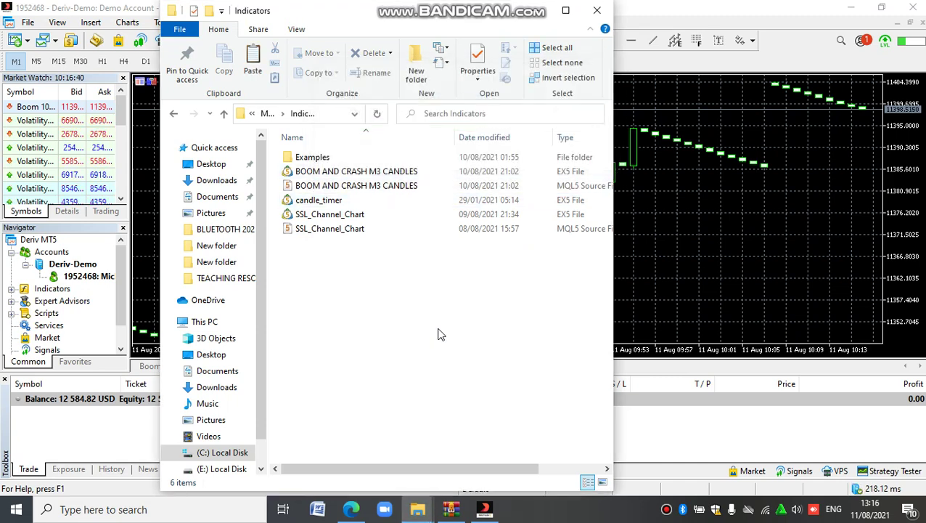
pyautogui.click(596, 11)
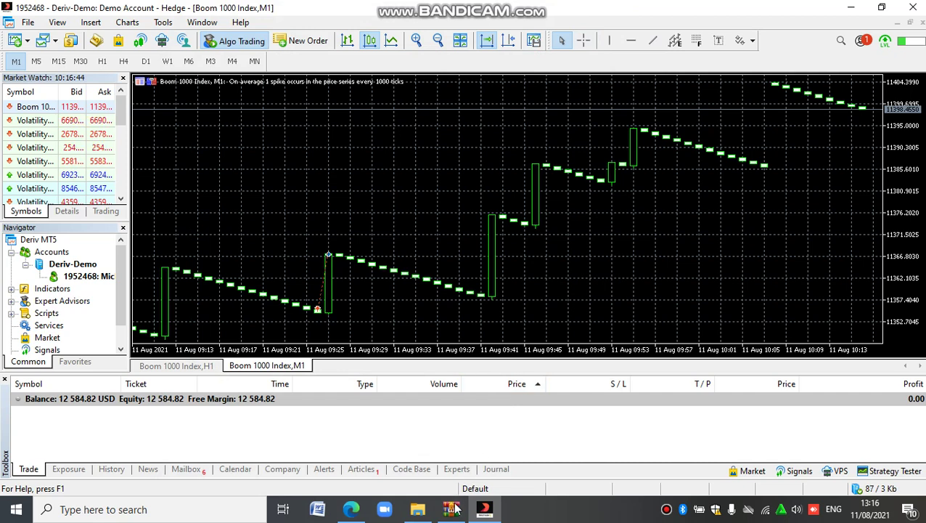
# Step: Return to WinRAR and open the archive's TEMPLATE folder
pyautogui.click(431, 450)
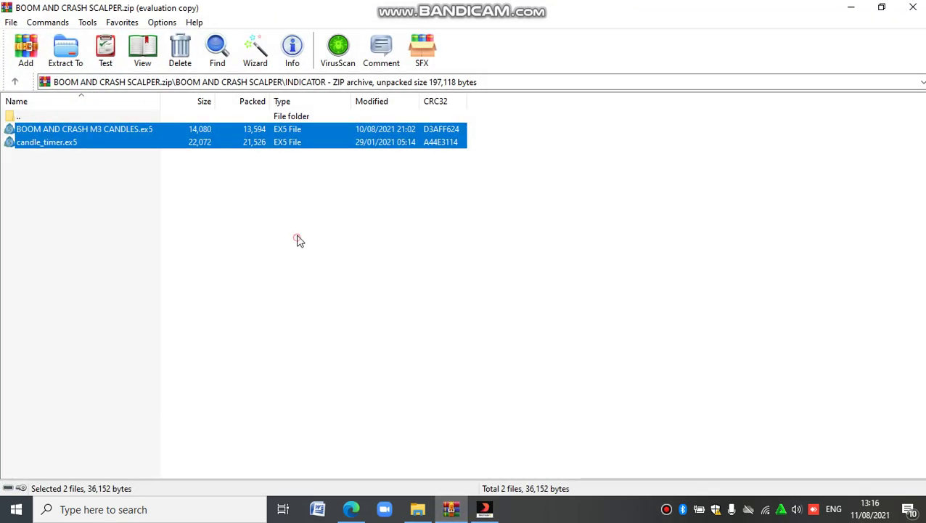
pyautogui.click(131, 201)
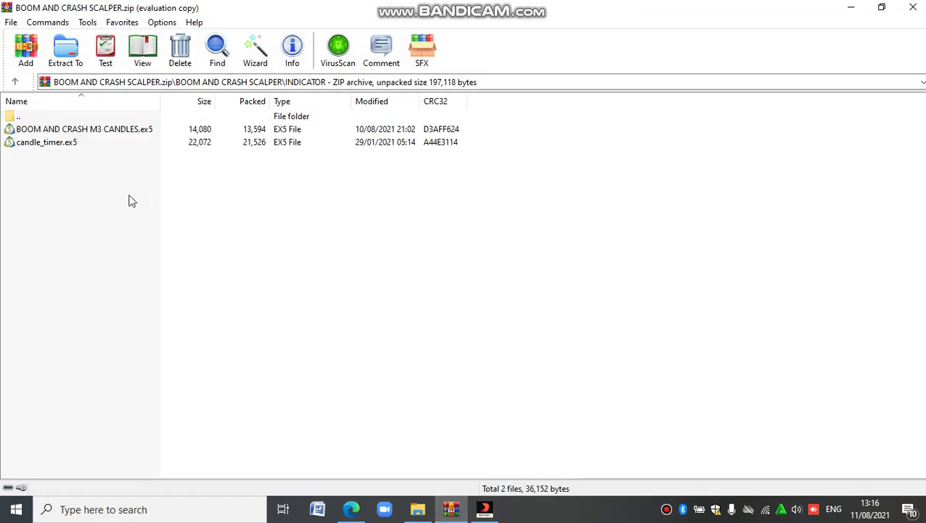
pyautogui.click(16, 82)
pyautogui.click(68, 182)
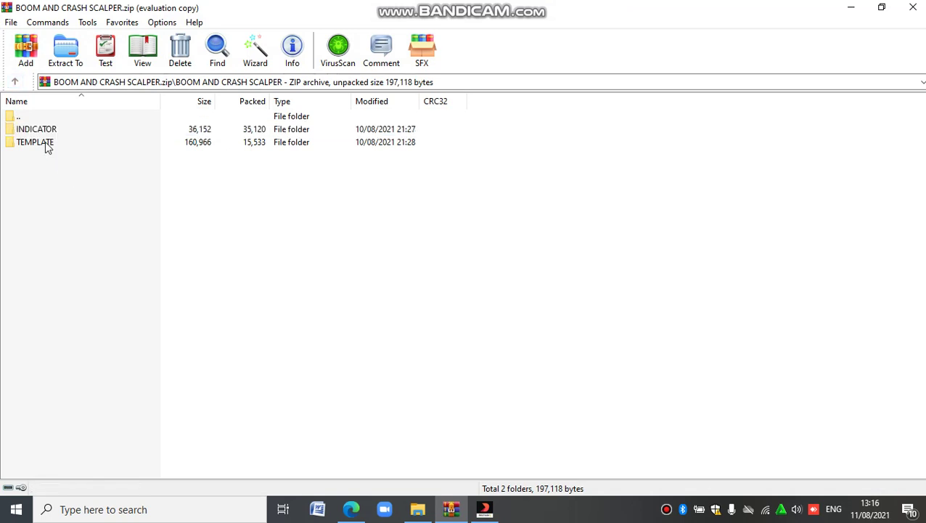
pyautogui.doubleClick(35, 142)
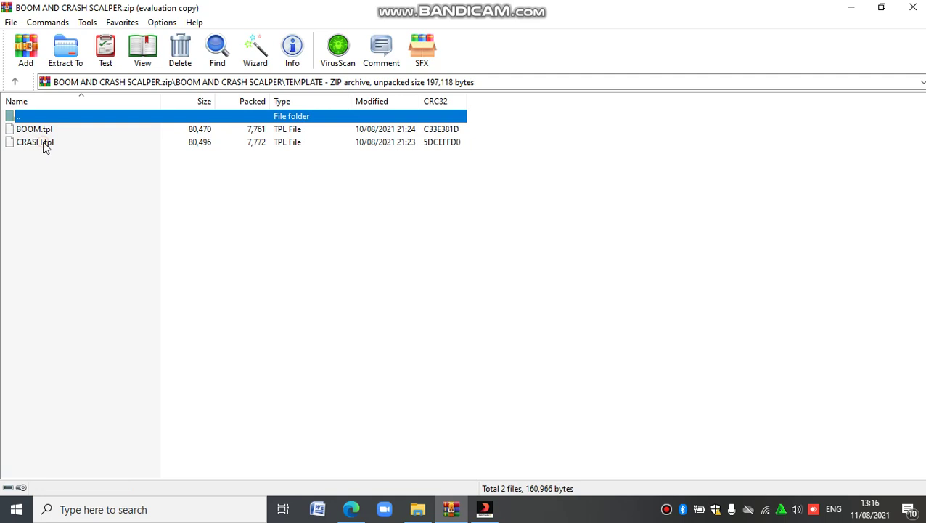
# Step: Copy BOOM.tpl and CRASH.tpl to the clipboard and switch back to MetaTrader 5
pyautogui.click(57, 142)
pyautogui.keyDown('shift'); pyautogui.click(83, 131); pyautogui.keyUp('shift')
pyautogui.rightClick(98, 130)
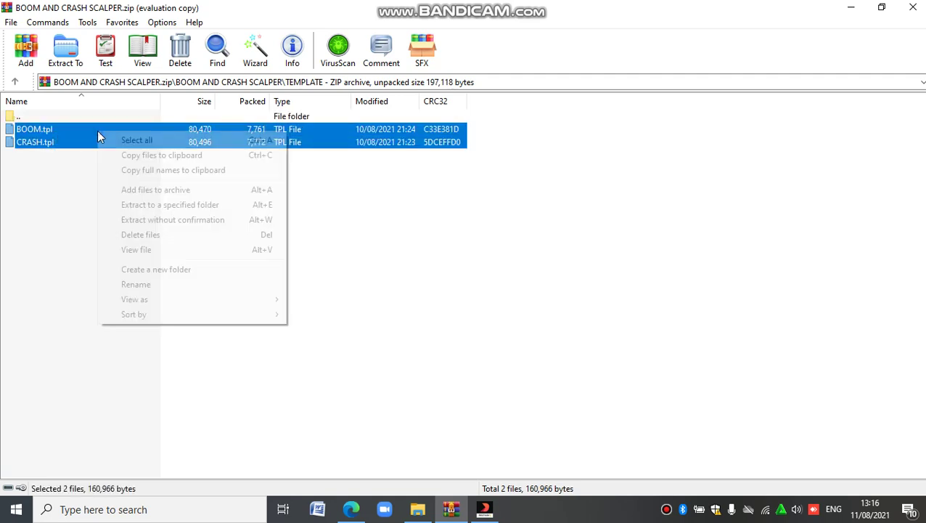
pyautogui.click(130, 155)
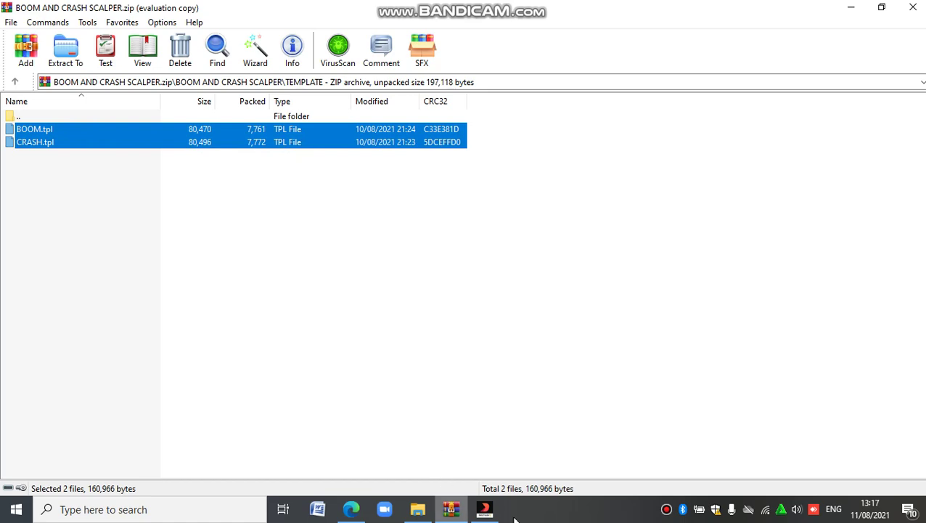
pyautogui.click(485, 509)
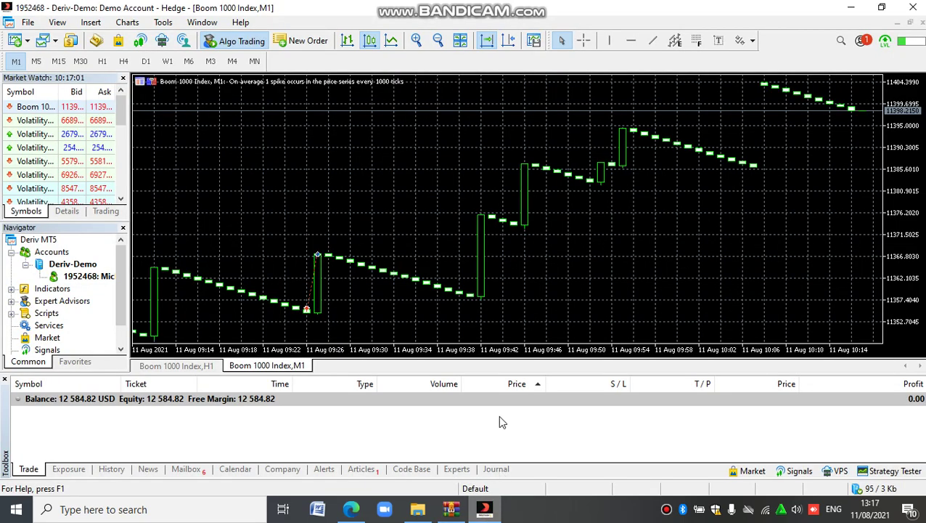
# Step: Open the data folder and navigate to MQL5 > Profiles > Templates
pyautogui.click(28, 23)
pyautogui.click(64, 133)
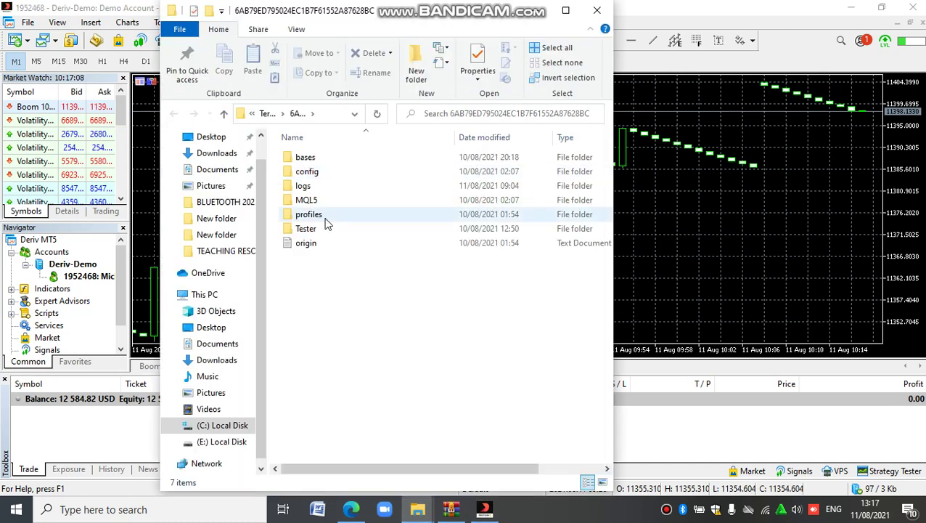
pyautogui.doubleClick(324, 201)
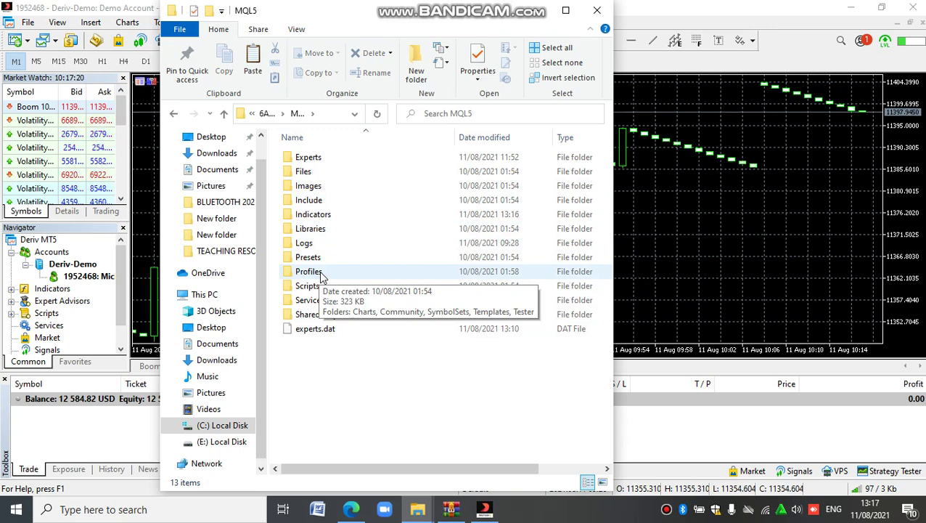
pyautogui.doubleClick(309, 271)
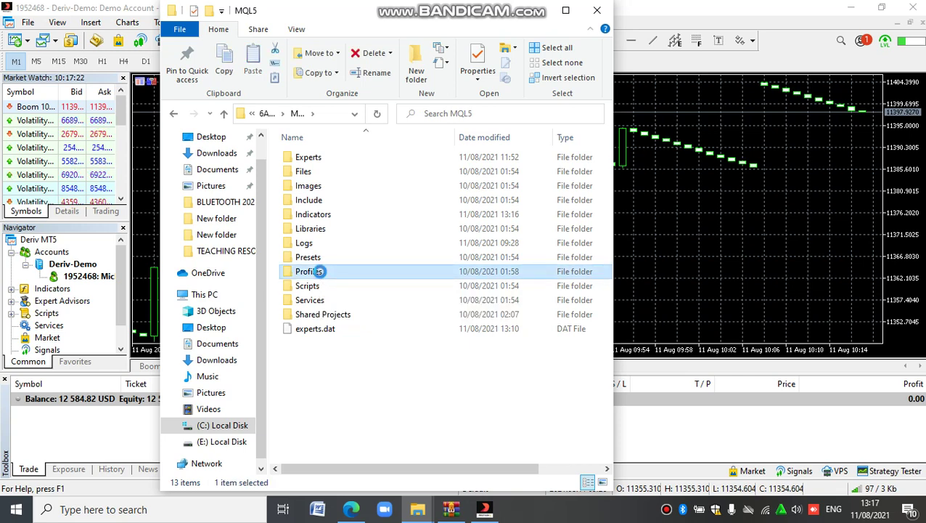
pyautogui.doubleClick(326, 203)
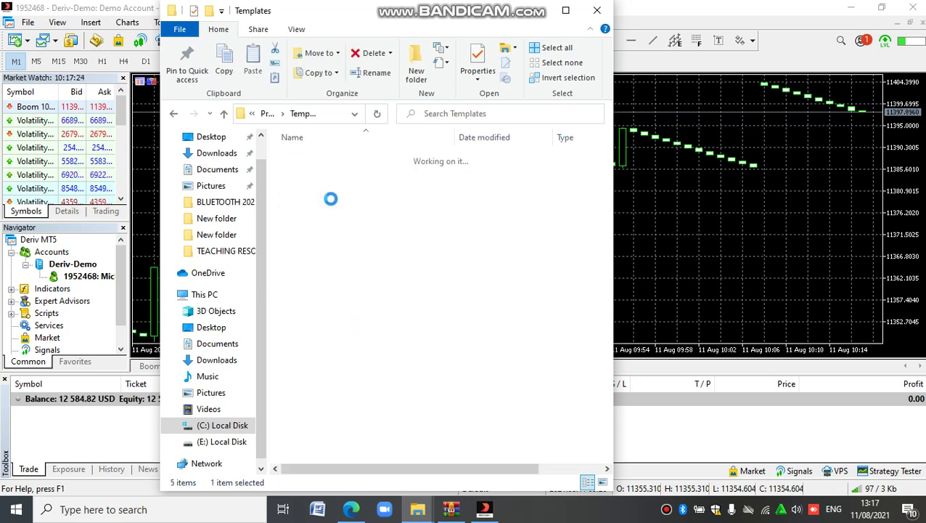
# Step: Paste BOOM.tpl and CRASH.tpl, replacing the old templates, and close Explorer
pyautogui.rightClick(344, 236)
pyautogui.click(376, 330)
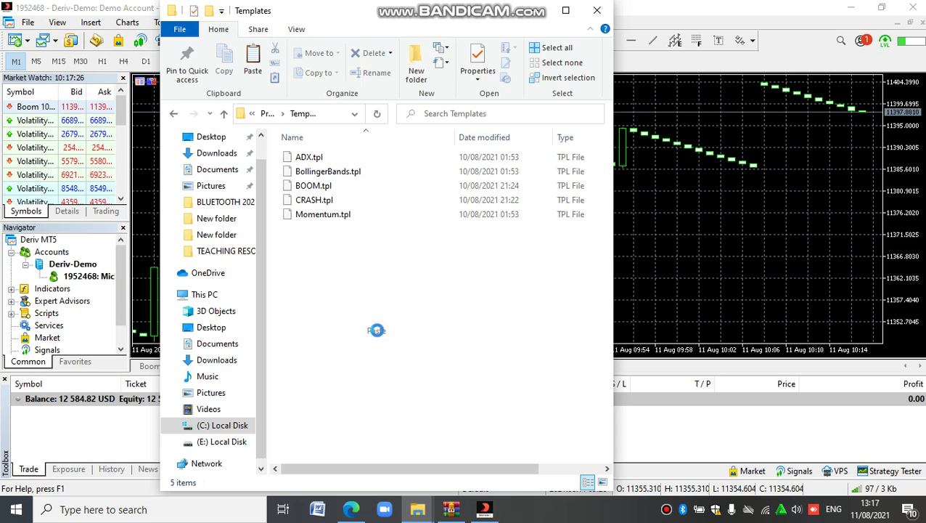
pyautogui.click(465, 145)
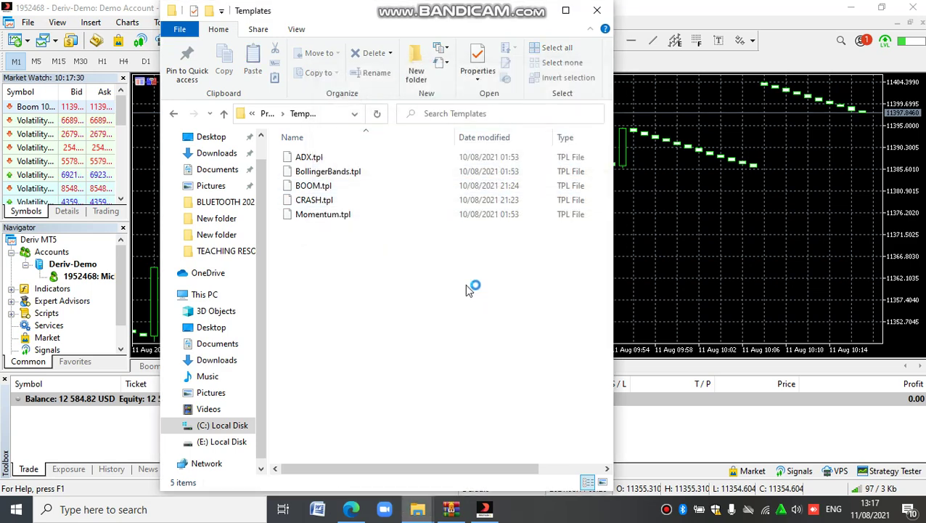
pyautogui.click(595, 13)
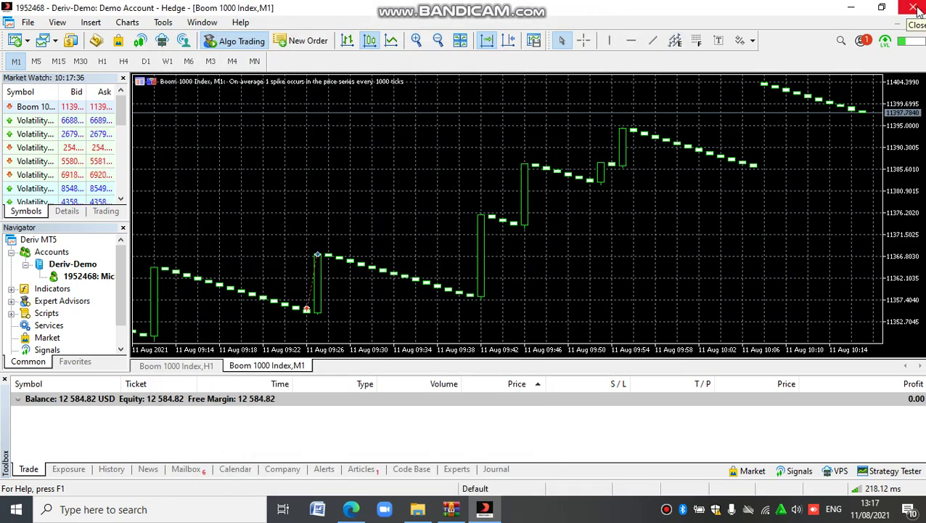
# Step: Close MetaTrader 5, WinRAR and the Downloads folder window
pyautogui.click(914, 8)
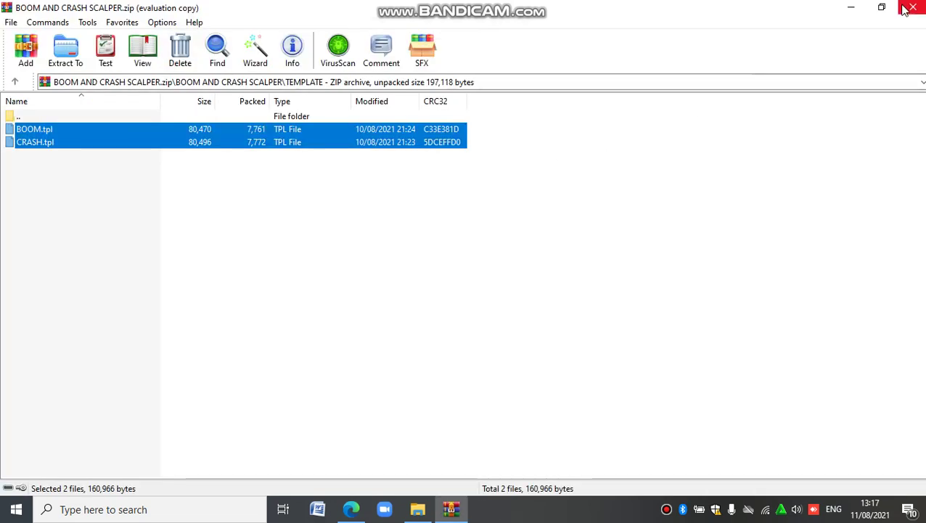
pyautogui.click(911, 7)
pyautogui.click(417, 508)
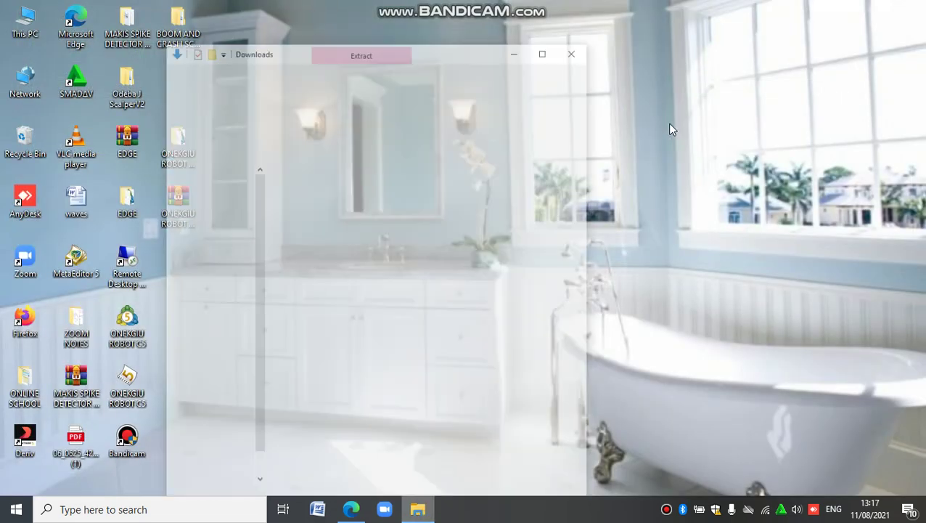
pyautogui.click(568, 15)
# Step: Refresh the desktop and relaunch the Deriv MetaTrader 5 terminal
pyautogui.rightClick(396, 114)
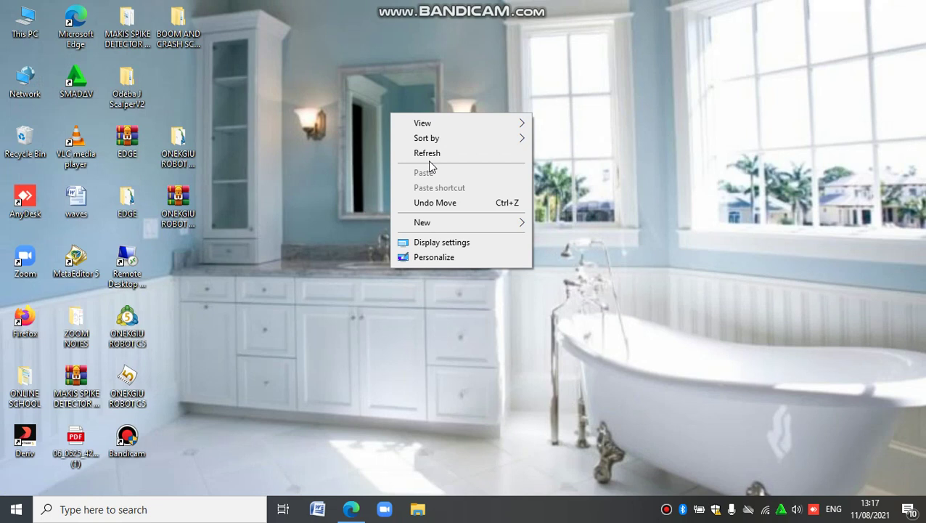
pyautogui.click(425, 152)
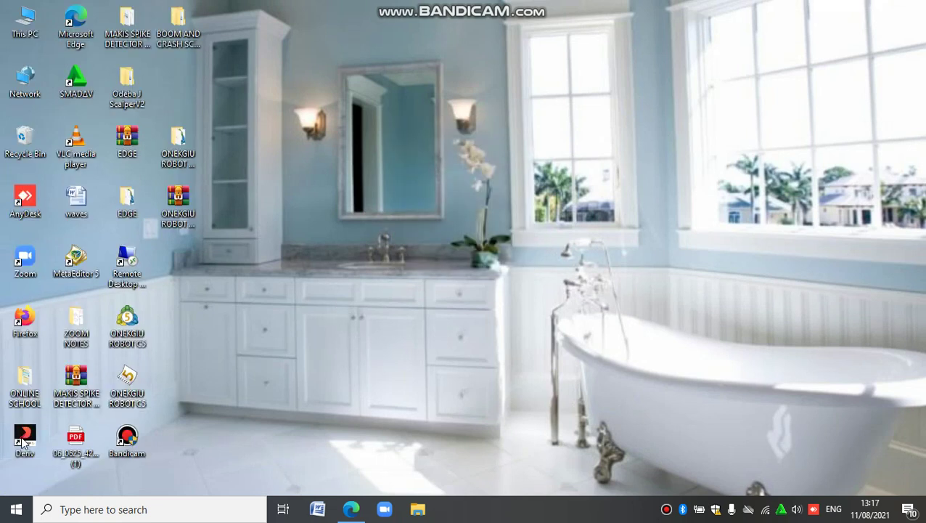
pyautogui.doubleClick(24, 437)
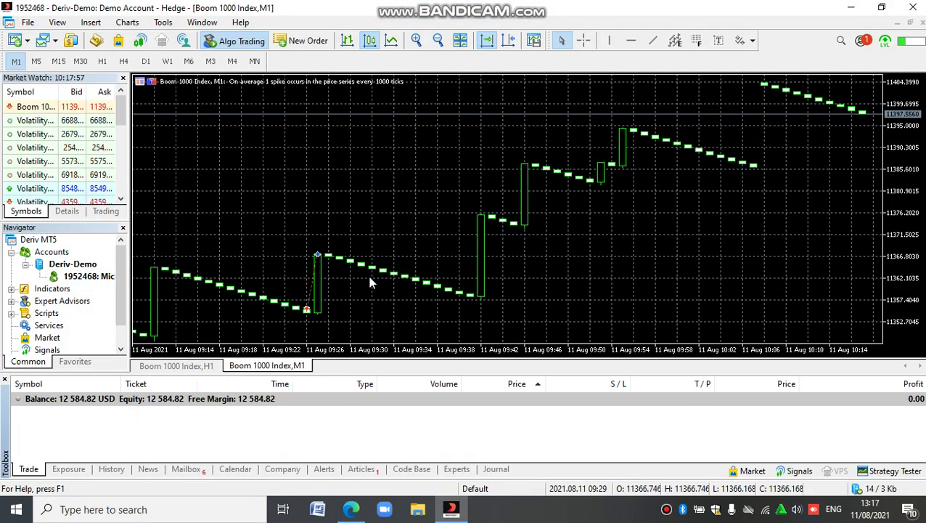
# Step: Apply the BOOM template to the Boom 1000 Index M1 chart to show the magenta arrow signals
pyautogui.rightClick(398, 141)
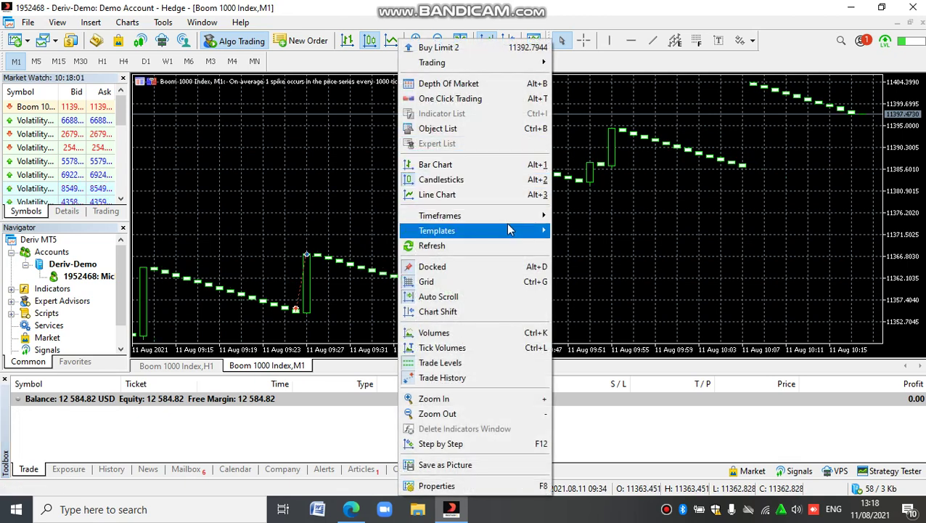
pyautogui.moveTo(510, 231)
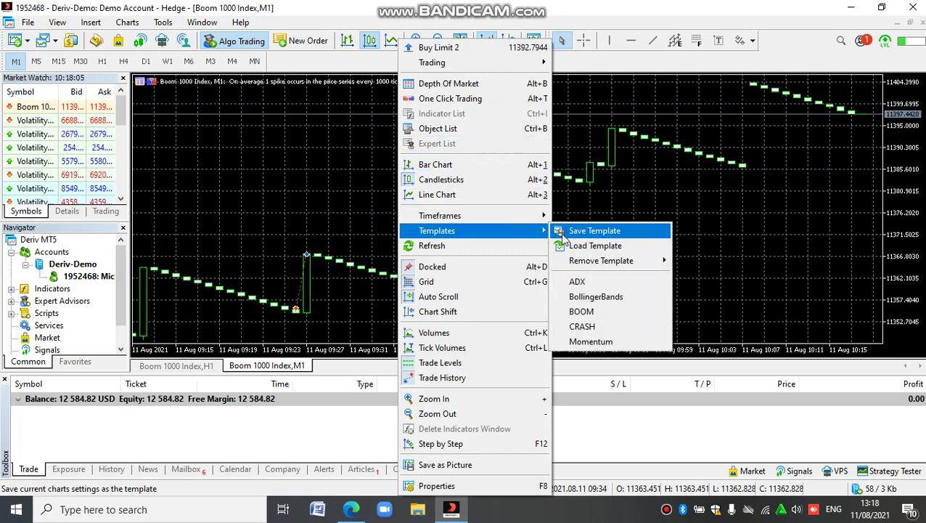
pyautogui.click(584, 314)
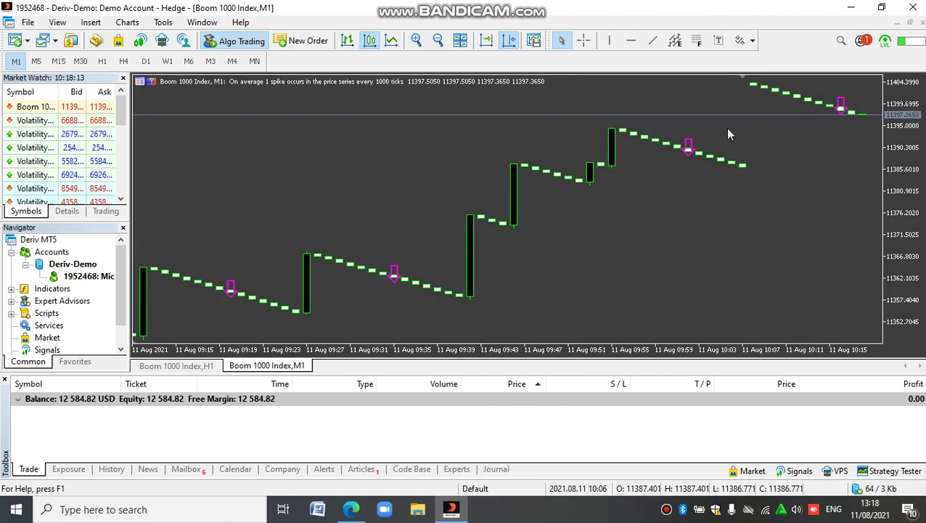
pyautogui.scroll(-10, 449, 174)
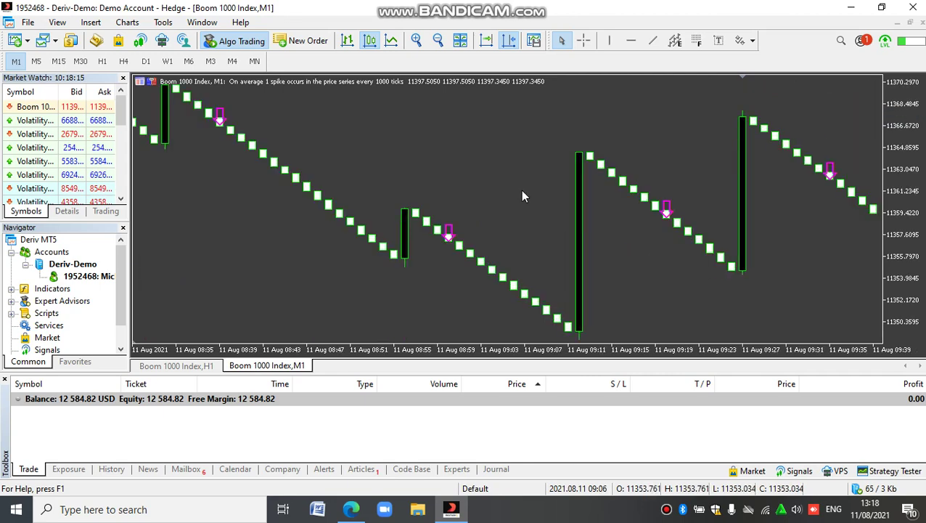
pyautogui.scroll(12, 546, 191)
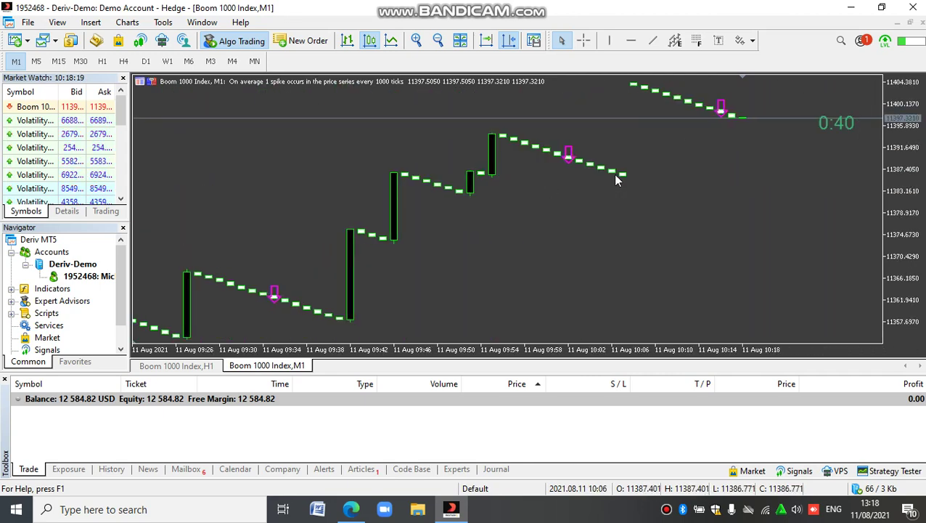
pyautogui.moveTo(724, 108)
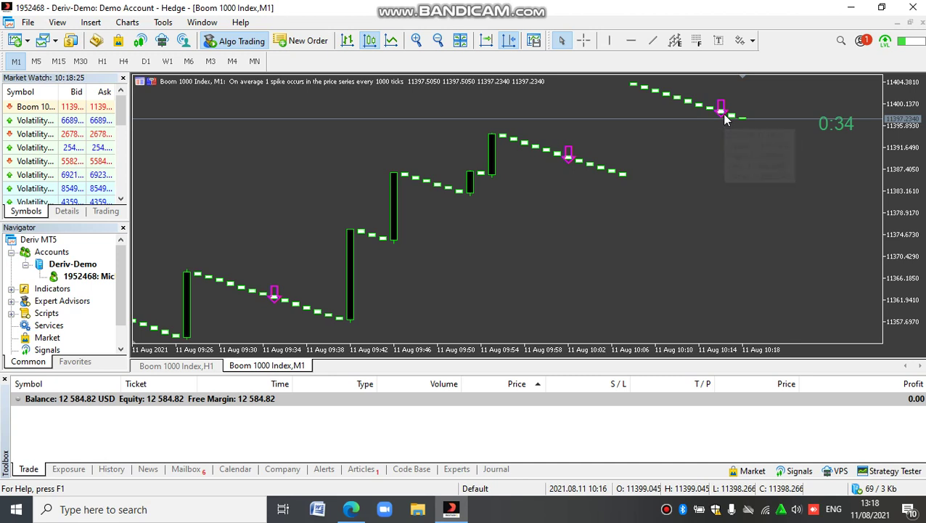
pyautogui.moveTo(475, 182)
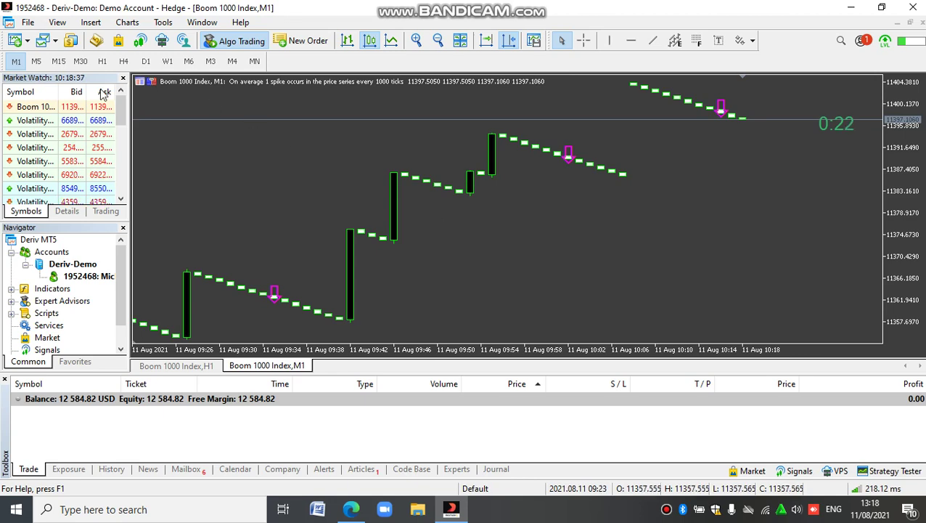
# Step: Check the arrow signals back through the M5 and M15 history, then switch the chart to M3
pyautogui.click(35, 62)
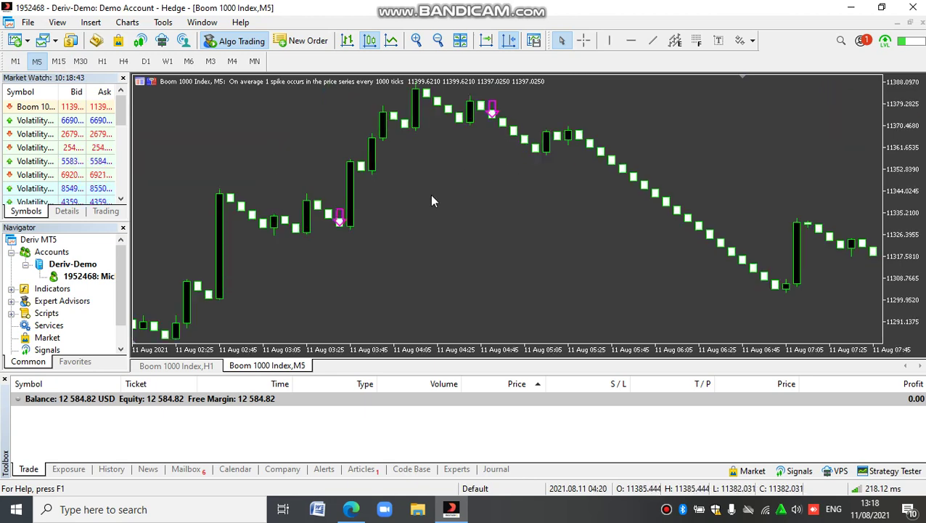
pyautogui.click(58, 61)
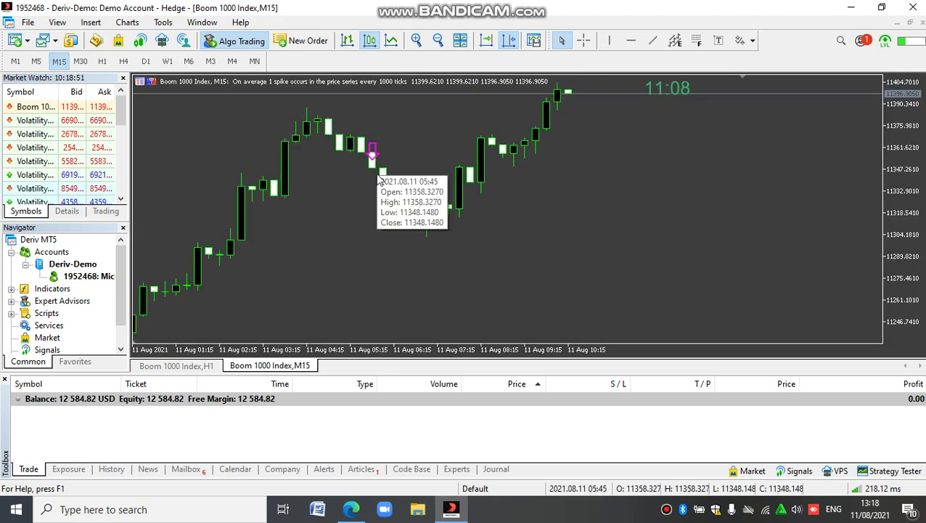
pyautogui.scroll(5, 419, 210)
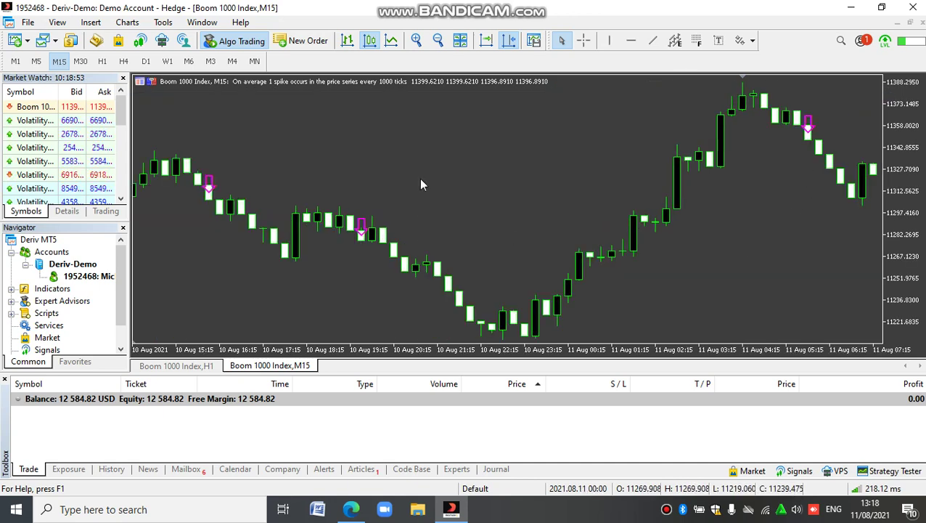
pyautogui.scroll(3, 438, 230)
pyautogui.scroll(4, 448, 203)
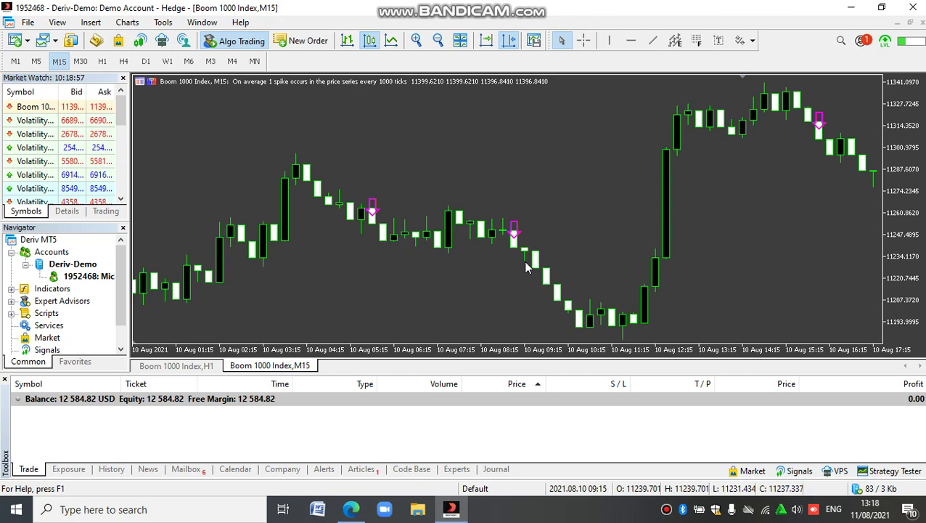
pyautogui.scroll(7, 527, 267)
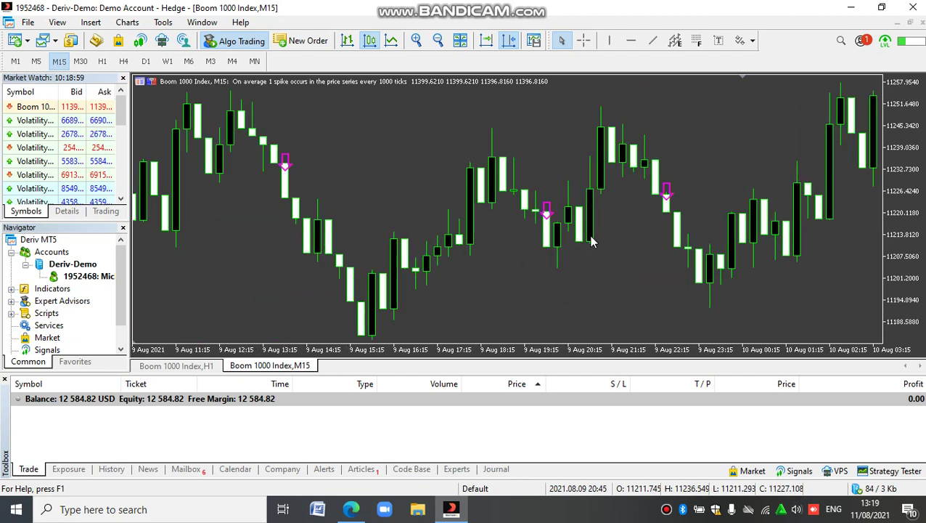
pyautogui.scroll(4, 591, 241)
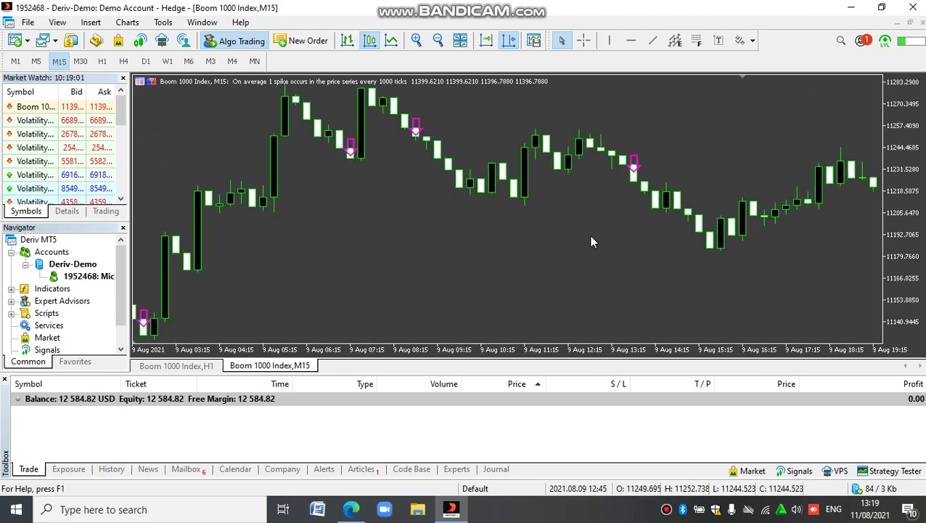
pyautogui.scroll(-10, 591, 241)
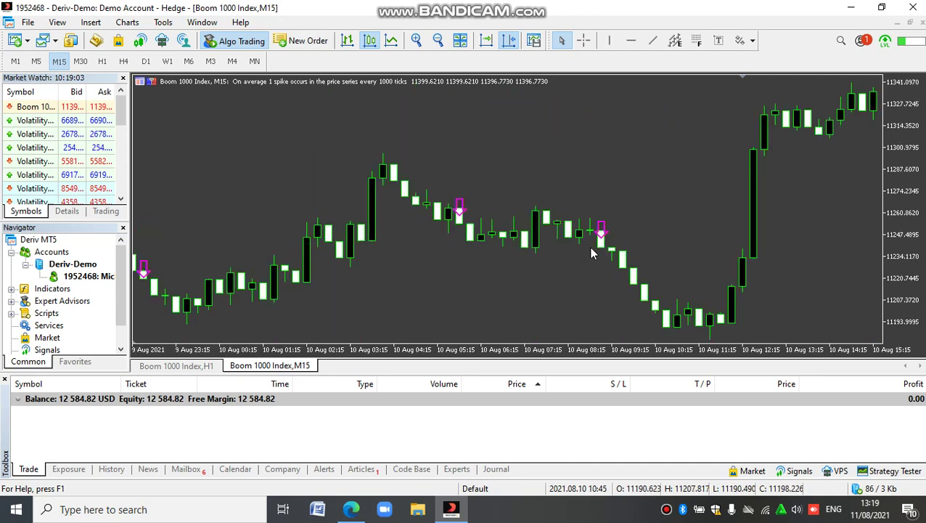
pyautogui.scroll(10, 591, 252)
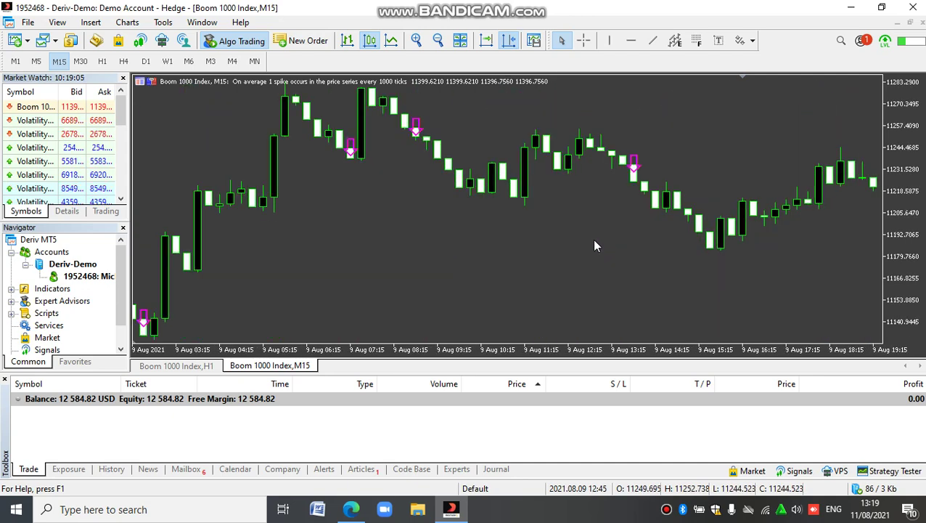
pyautogui.scroll(-20, 596, 245)
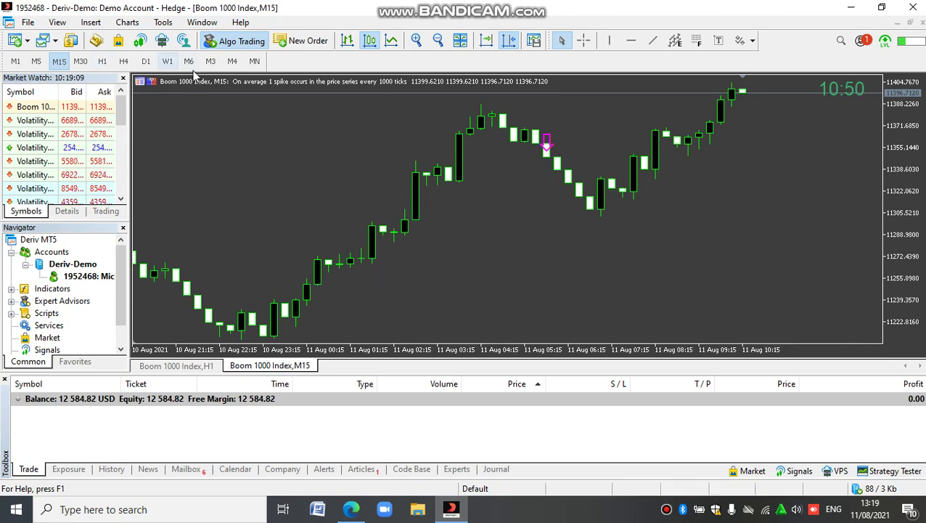
pyautogui.click(211, 61)
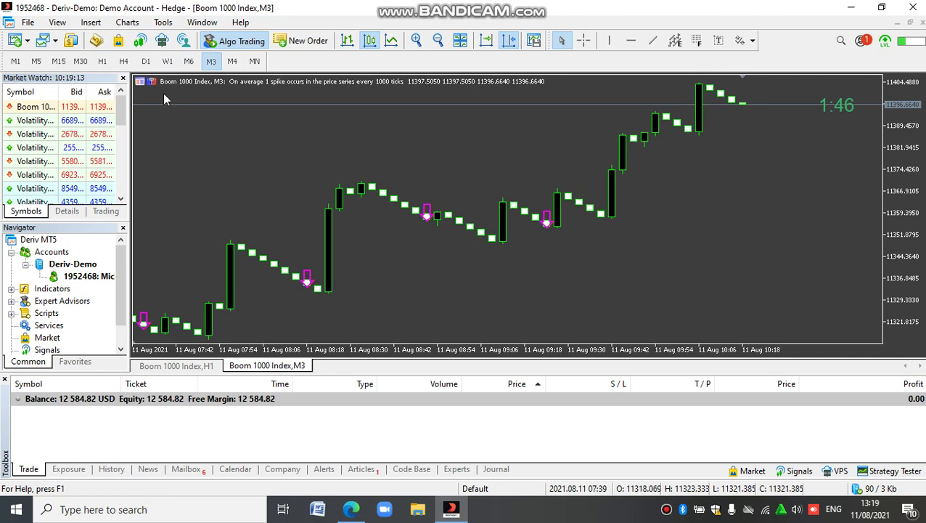
# Step: In the timeframe toolbar's Customize dialog, remove the 4 Hours and 3 Minutes shortcuts
pyautogui.rightClick(119, 64)
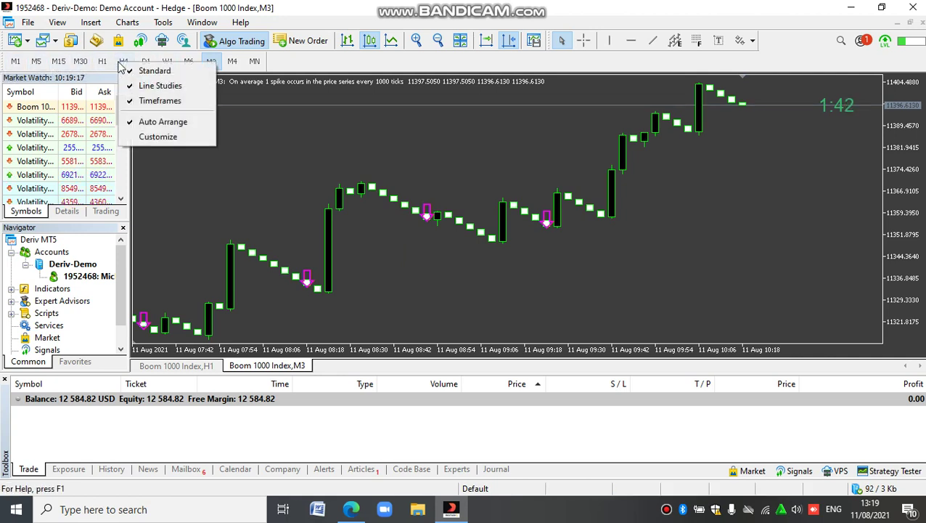
pyautogui.click(161, 138)
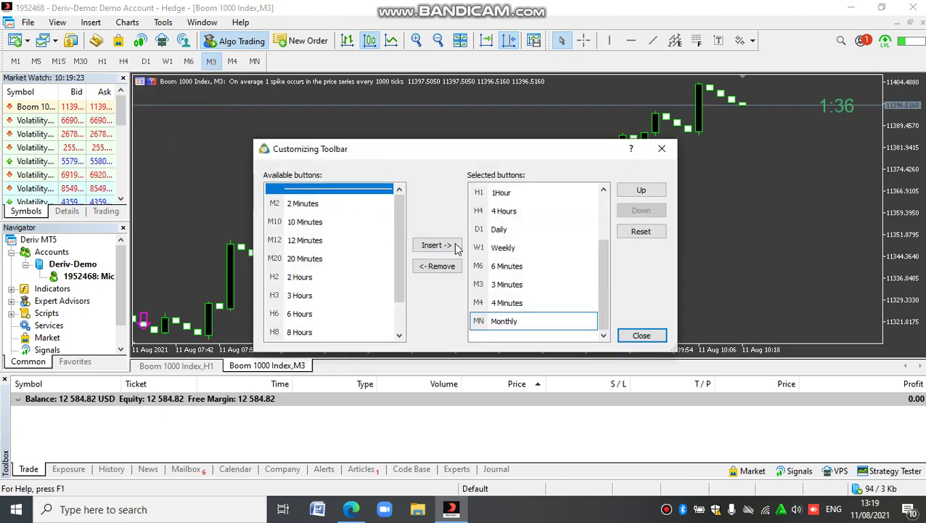
pyautogui.click(502, 211)
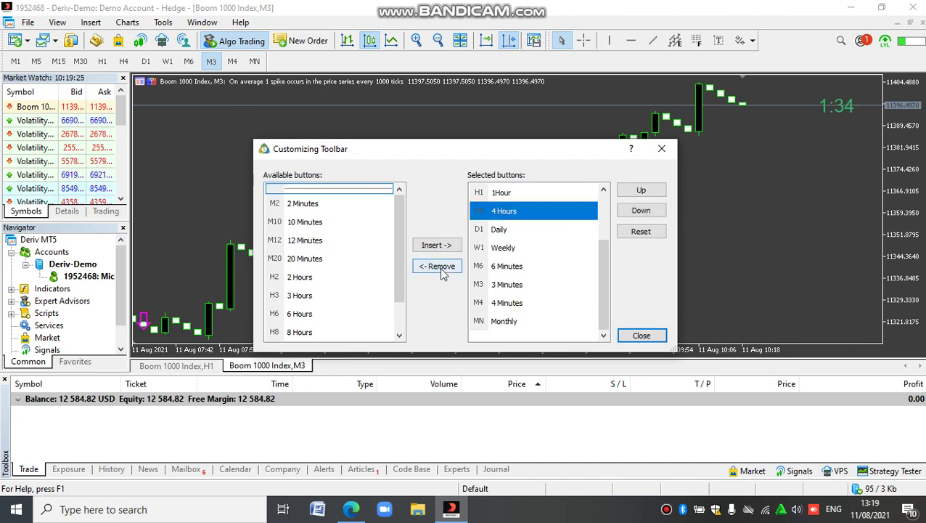
pyautogui.click(443, 267)
pyautogui.click(512, 264)
pyautogui.click(440, 266)
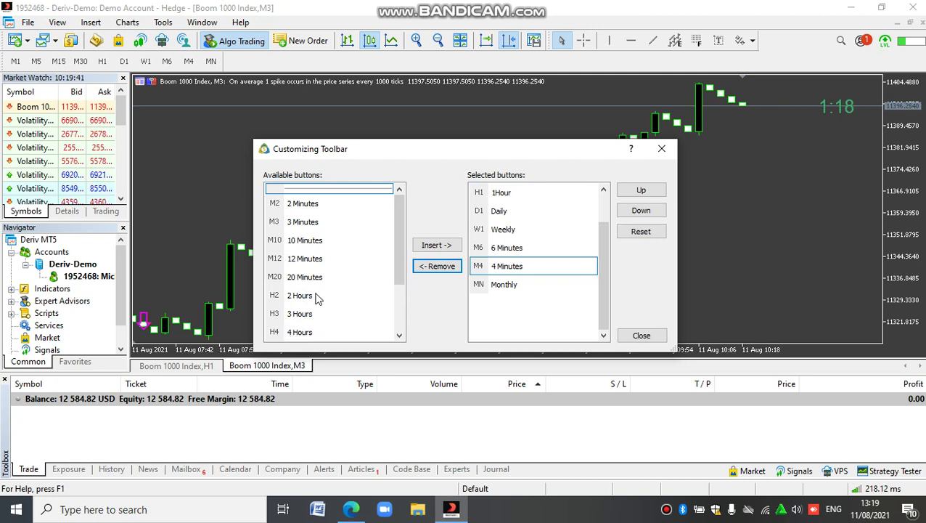
# Step: Add the 3 Minutes and 10 Minutes shortcuts to the timeframe toolbar and close the dialog
pyautogui.click(290, 227)
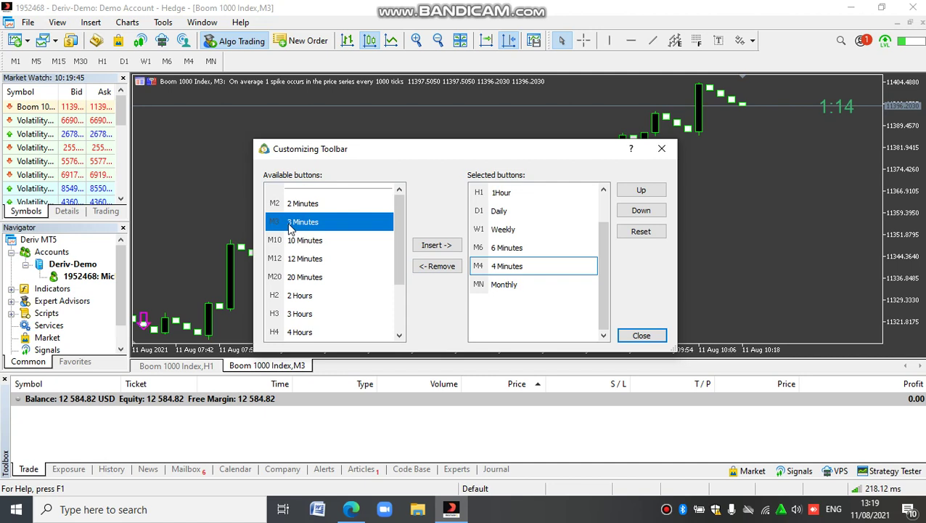
pyautogui.click(433, 245)
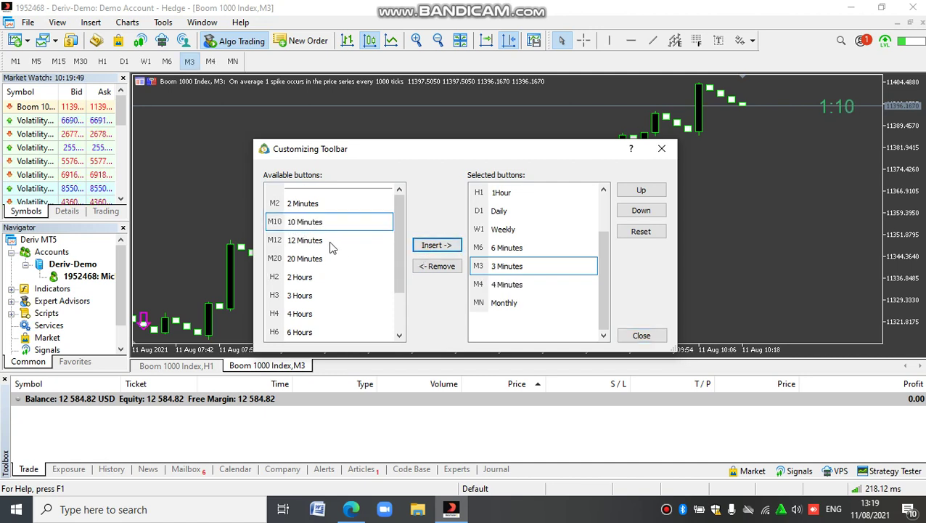
pyautogui.click(304, 225)
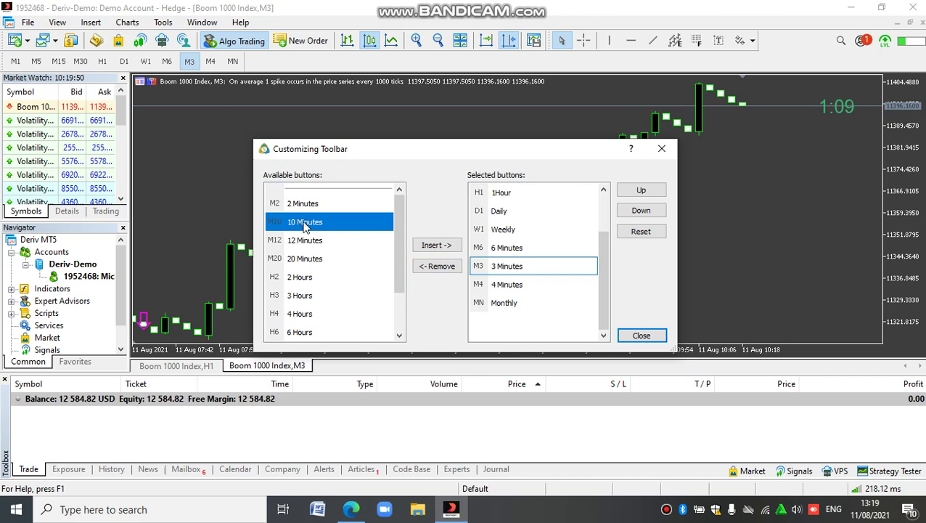
pyautogui.click(426, 247)
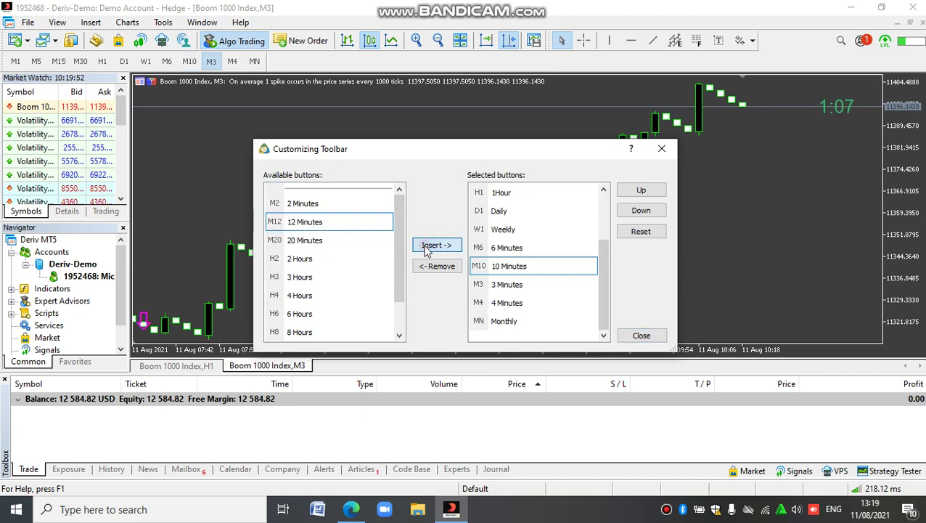
pyautogui.click(625, 336)
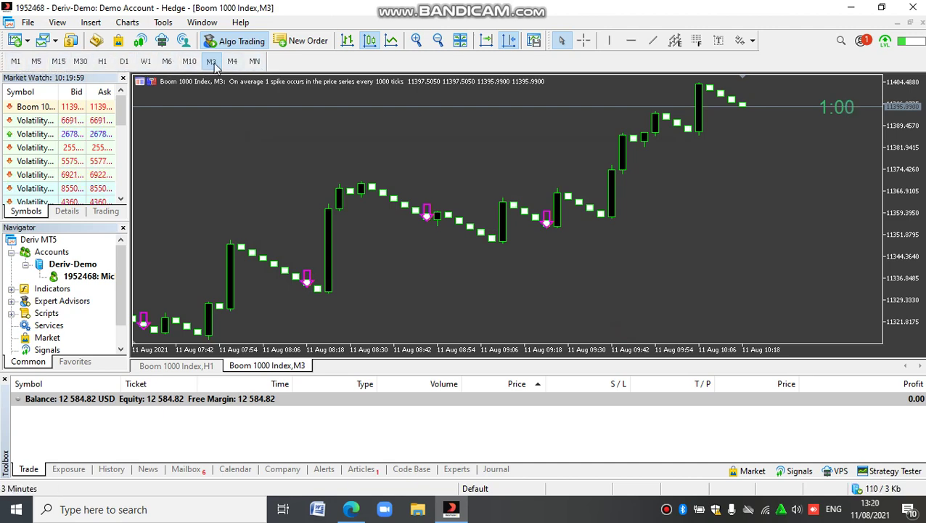
pyautogui.click(190, 61)
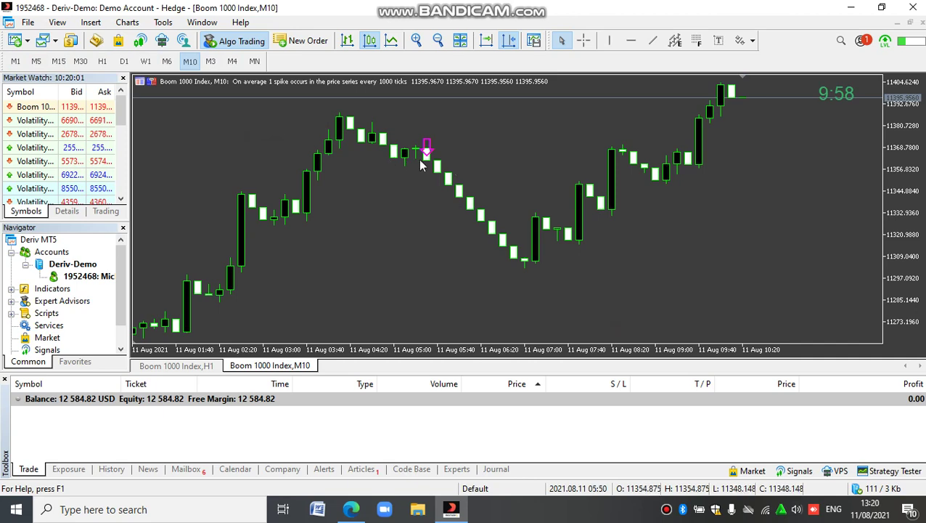
pyautogui.click(211, 61)
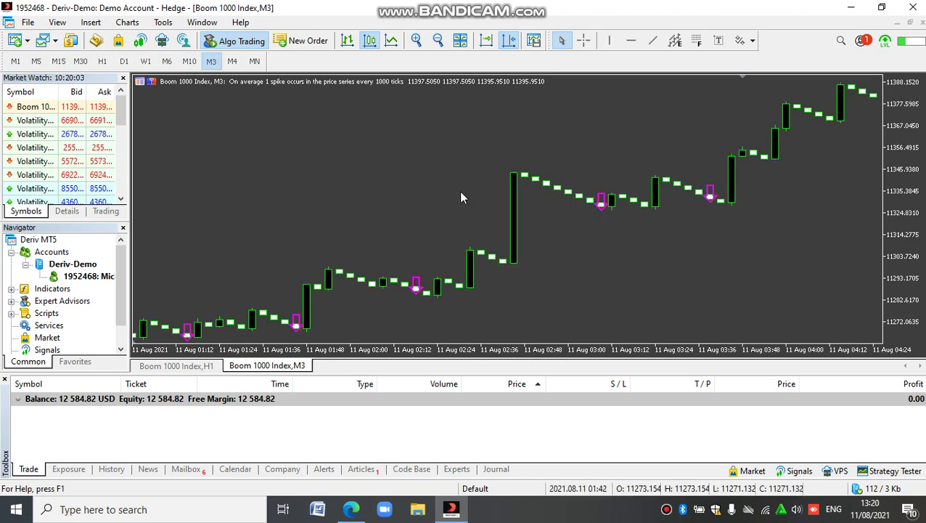
pyautogui.scroll(-5, 691, 199)
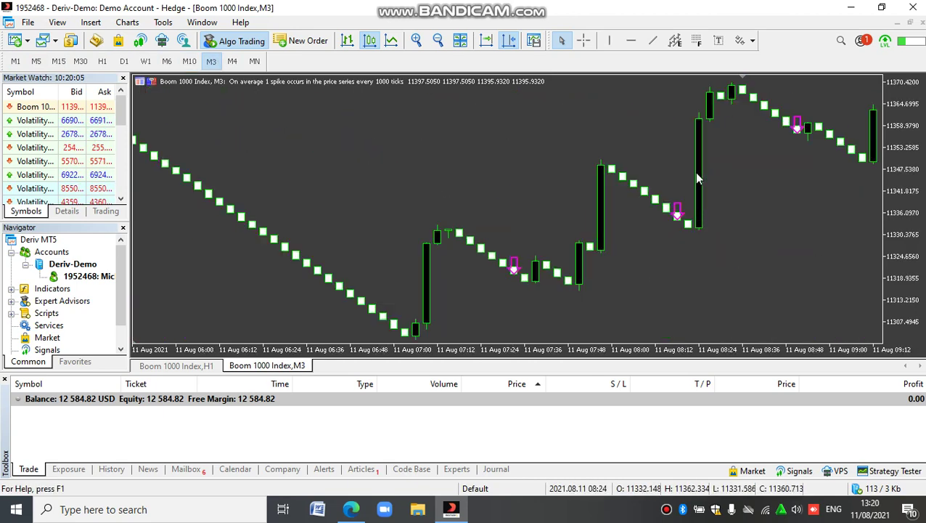
pyautogui.scroll(-2, 689, 167)
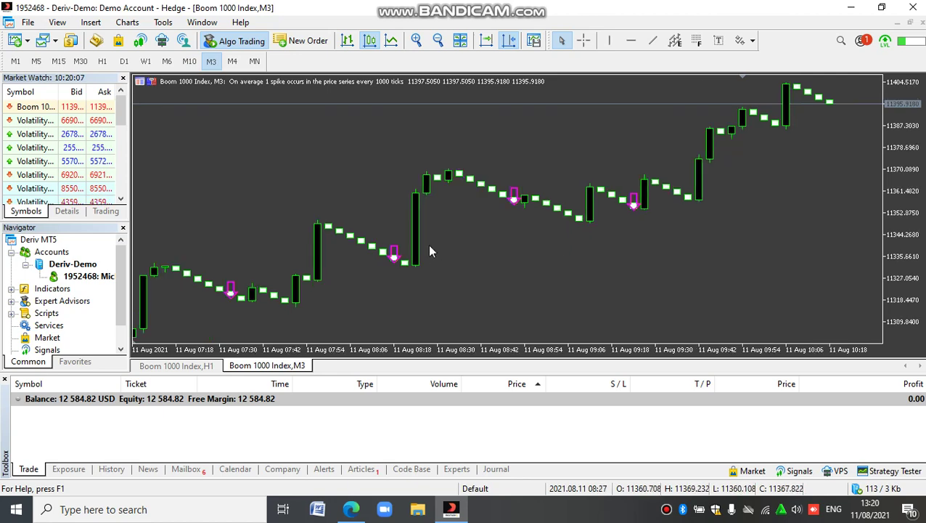
pyautogui.scroll(15, 447, 243)
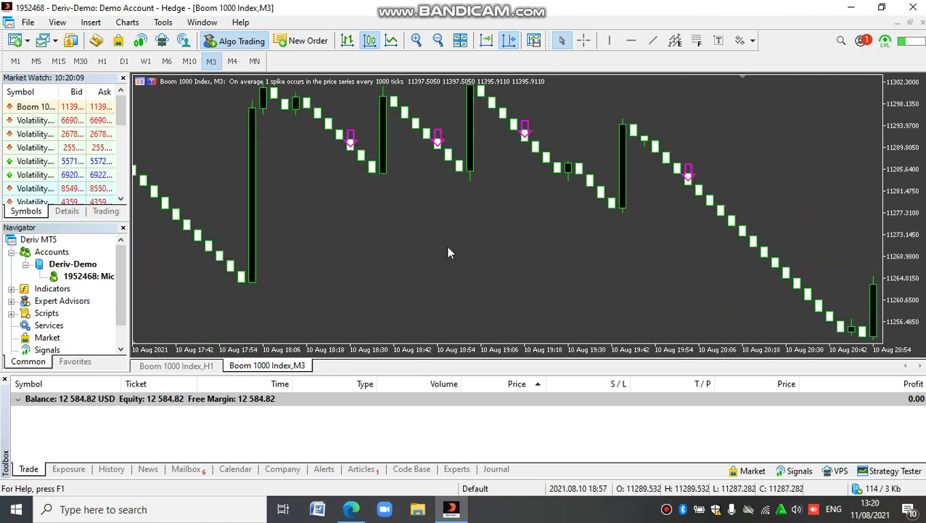
pyautogui.scroll(-15, 446, 245)
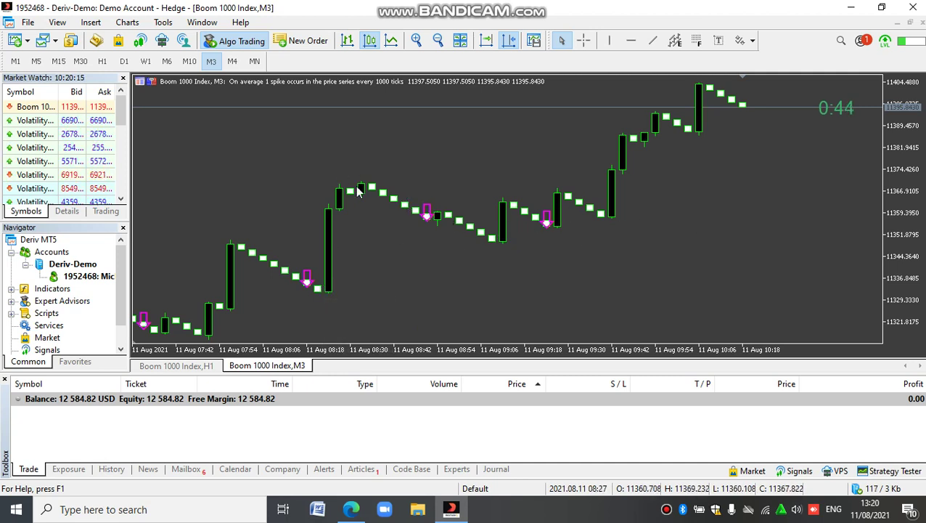
pyautogui.moveTo(357, 189)
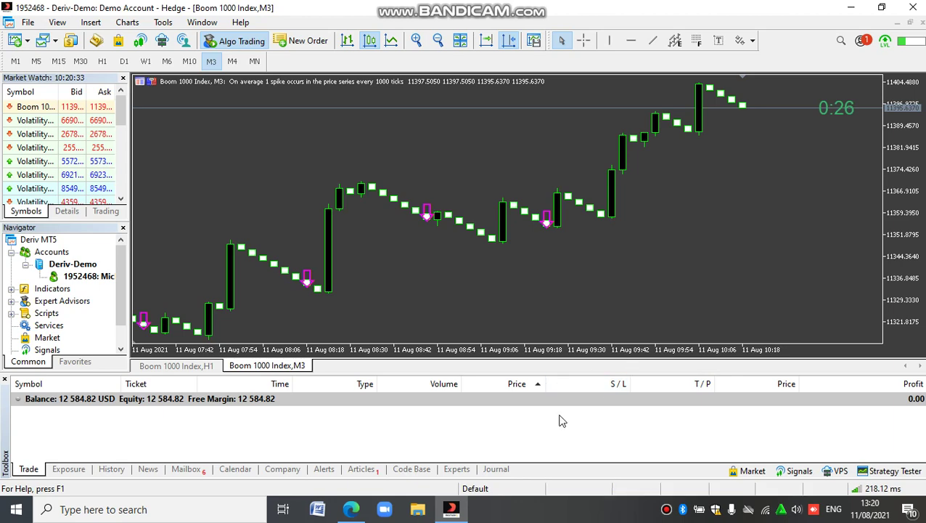
pyautogui.click(666, 509)
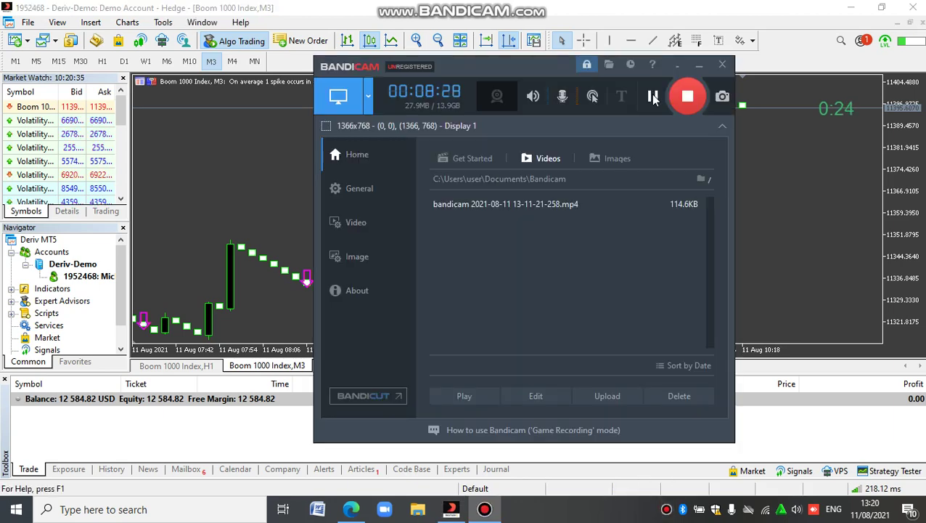